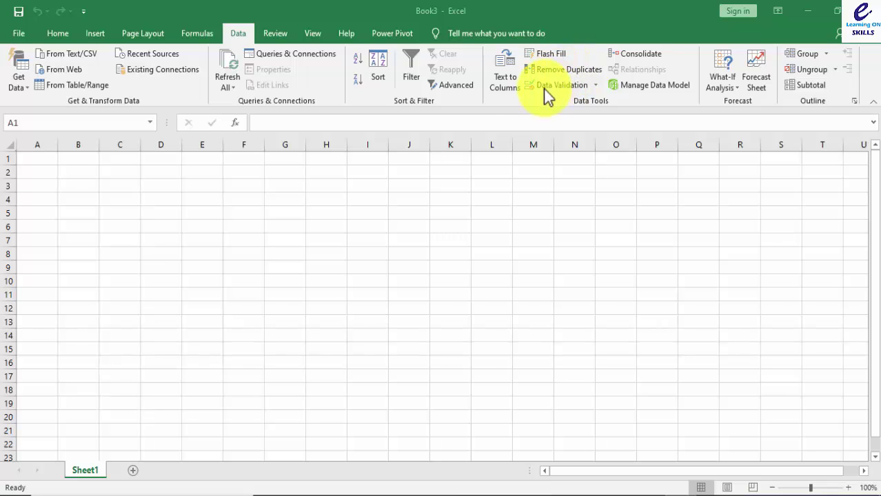
# Enter the header 'name' in E1, then raj, hans, ali, bilal, qasim and kashif below it.
pyautogui.click(213, 156)
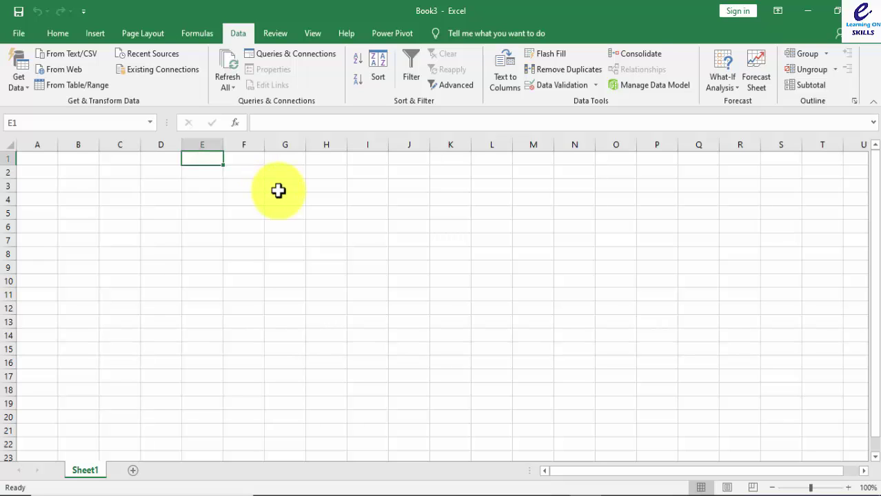
pyautogui.write('name')
pyautogui.press('Return')
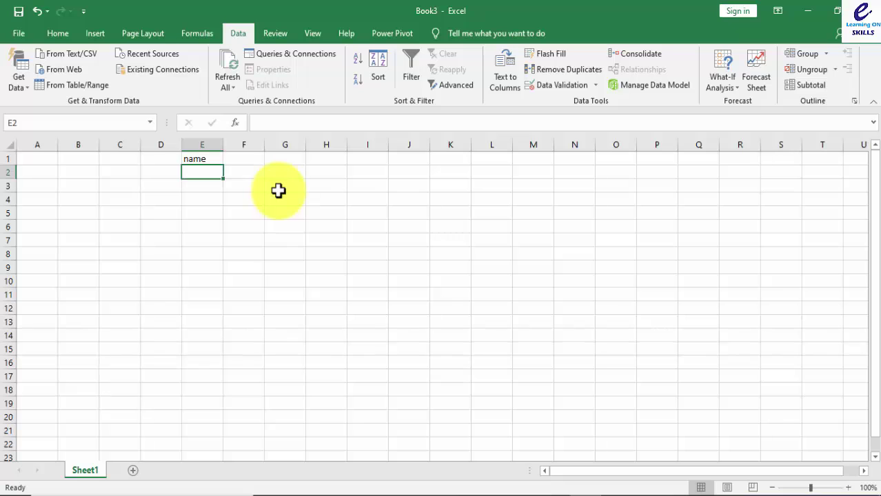
pyautogui.write('raj')
pyautogui.press('Return')
pyautogui.write('ha')
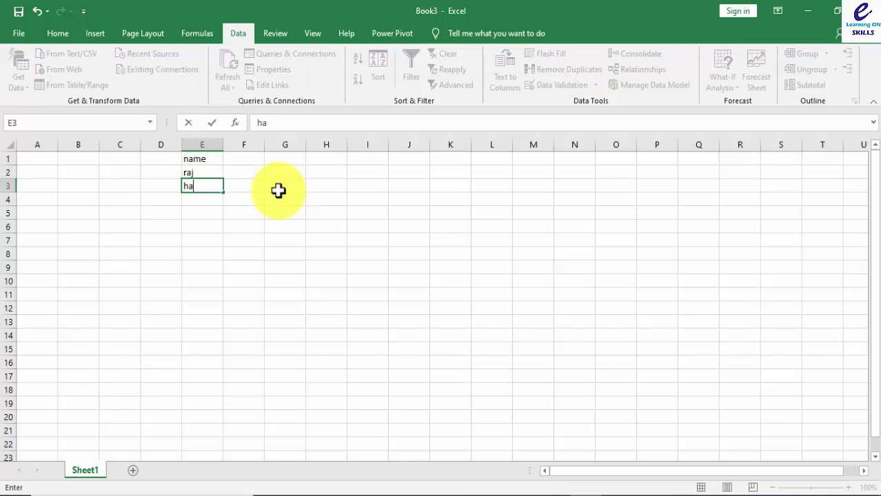
pyautogui.write('ns')
pyautogui.press('Return')
pyautogui.write('ai')
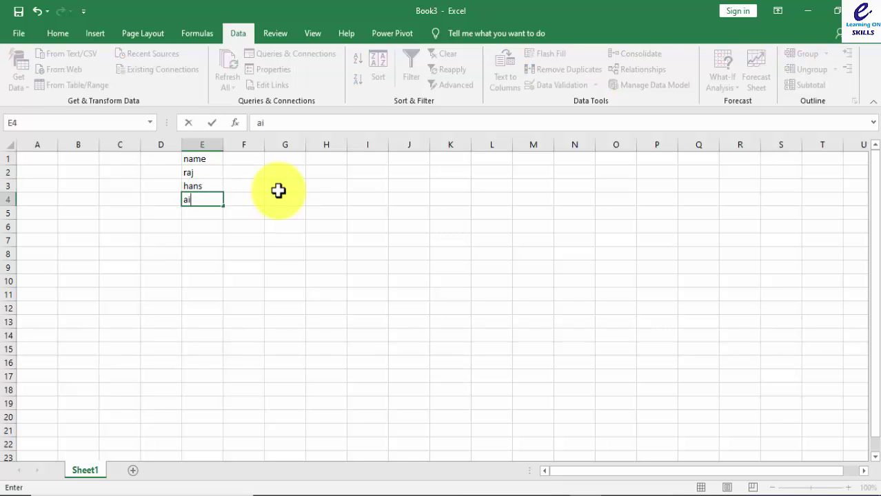
pyautogui.press('BackSpace')
pyautogui.write('li')
pyautogui.press('Return')
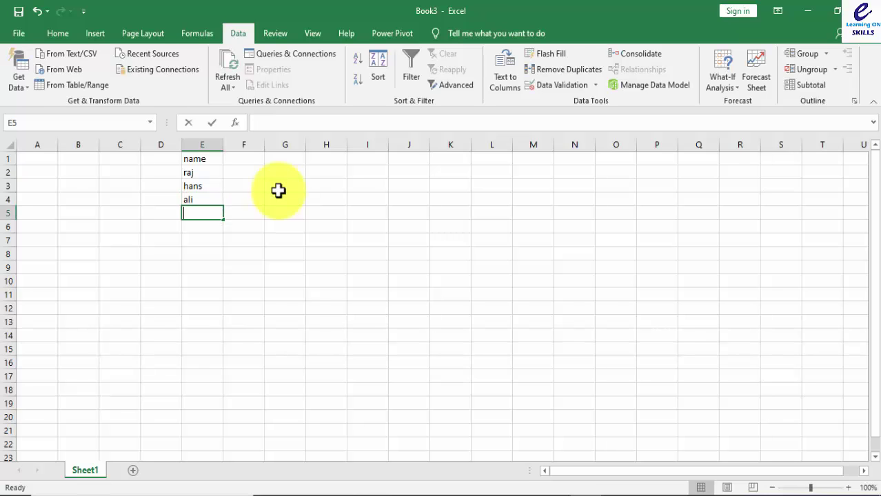
pyautogui.write('bilal')
pyautogui.press('Return')
pyautogui.write('qasim')
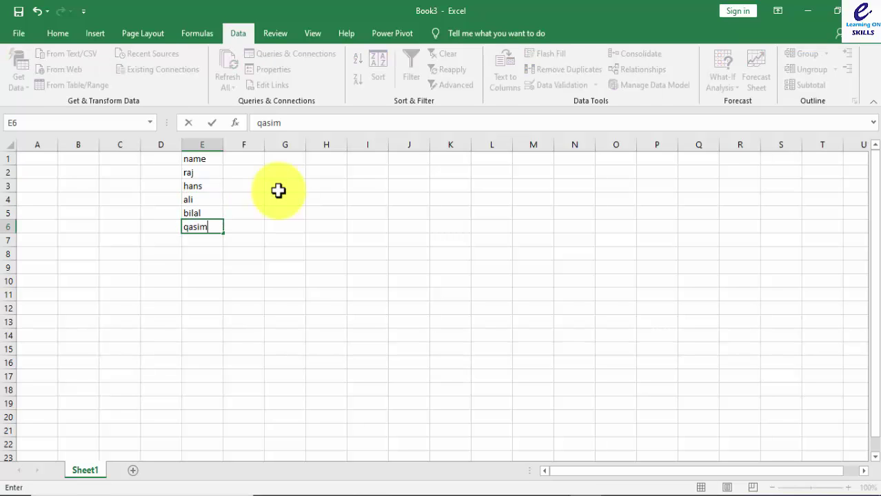
pyautogui.press('Return')
pyautogui.write('kashif')
pyautogui.press('Return')
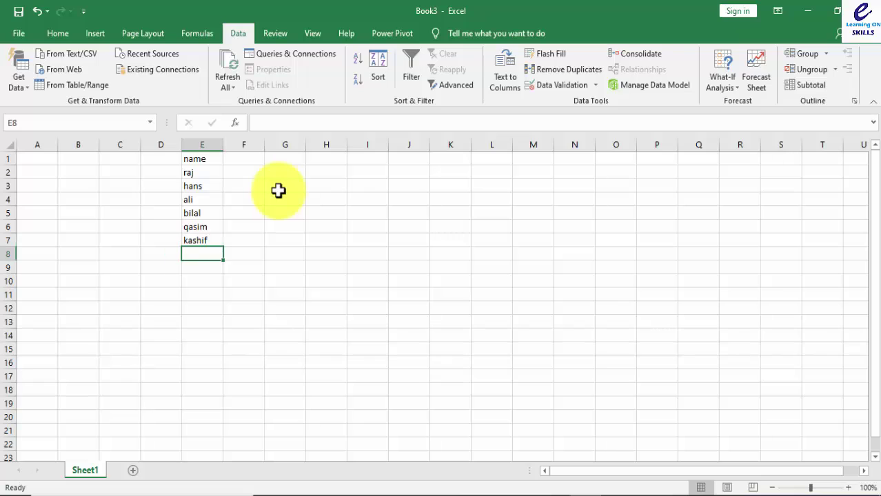
# Continue the list in E8:E12 with youraj, ahmed, kashif, zeeshan and waseem.
pyautogui.write('you')
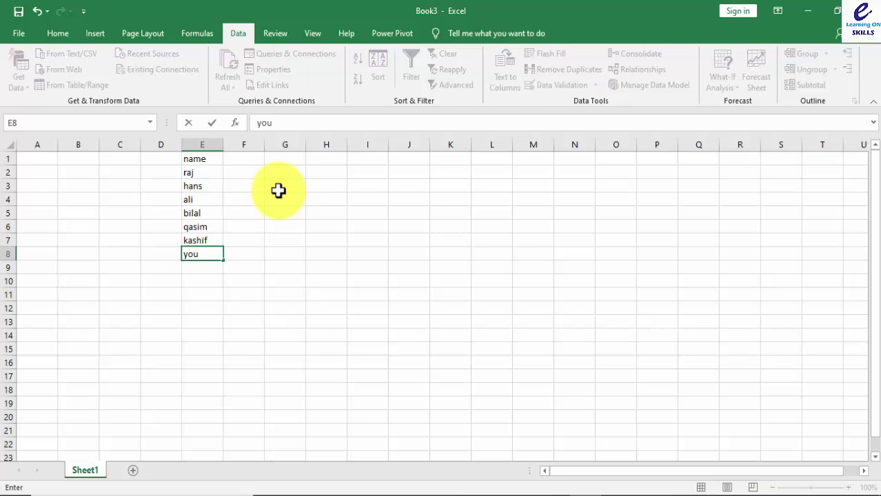
pyautogui.write('rag')
pyautogui.press('BackSpace')
pyautogui.write('j')
pyautogui.press('Return')
pyautogui.write('ahm')
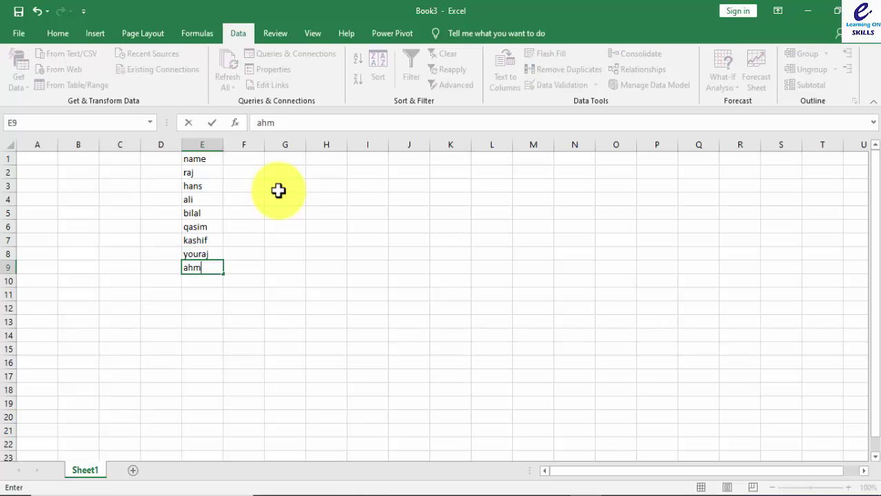
pyautogui.write('ed')
pyautogui.press('Return')
pyautogui.write('kashif')
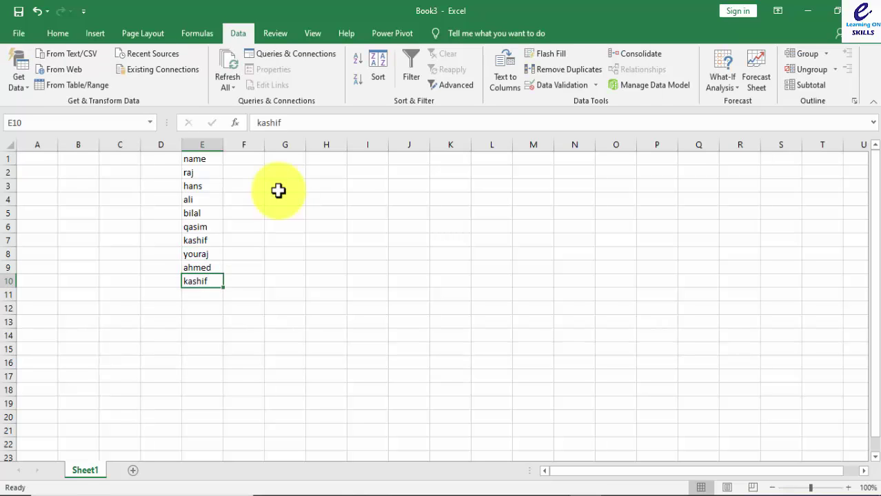
pyautogui.press('Return')
pyautogui.write('zeeshna')
pyautogui.press('BackSpace')
pyautogui.press('BackSpace')
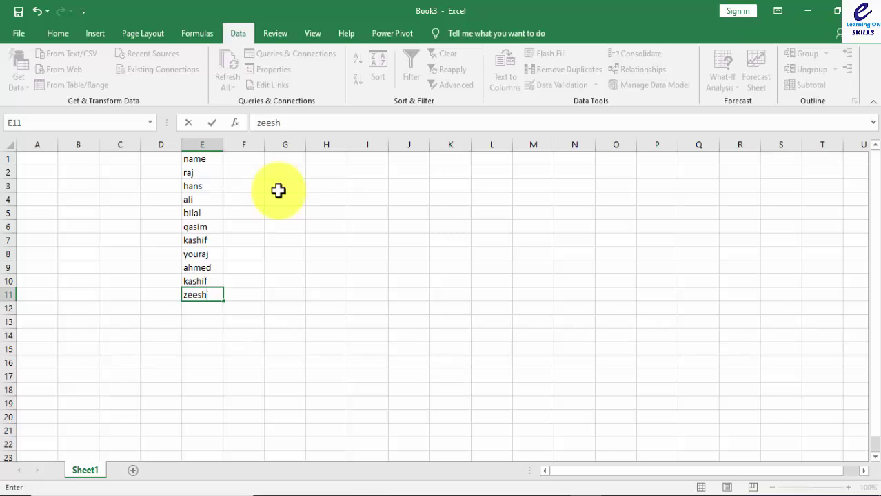
pyautogui.write('an')
pyautogui.press('Return')
pyautogui.write('wasee')
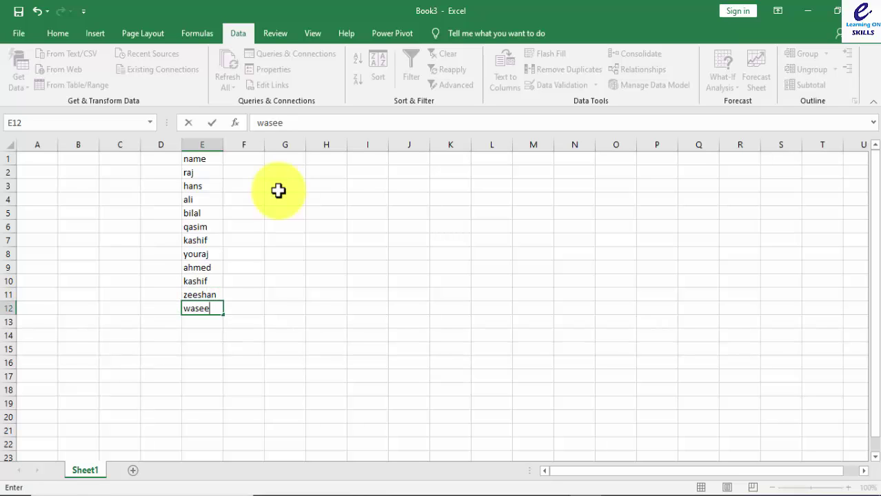
pyautogui.write('m')
pyautogui.press('Tab')
# Sort the names in E2:E12 into descending Z-to-A order.
pyautogui.moveTo(192, 173); pyautogui.dragTo(198, 308)
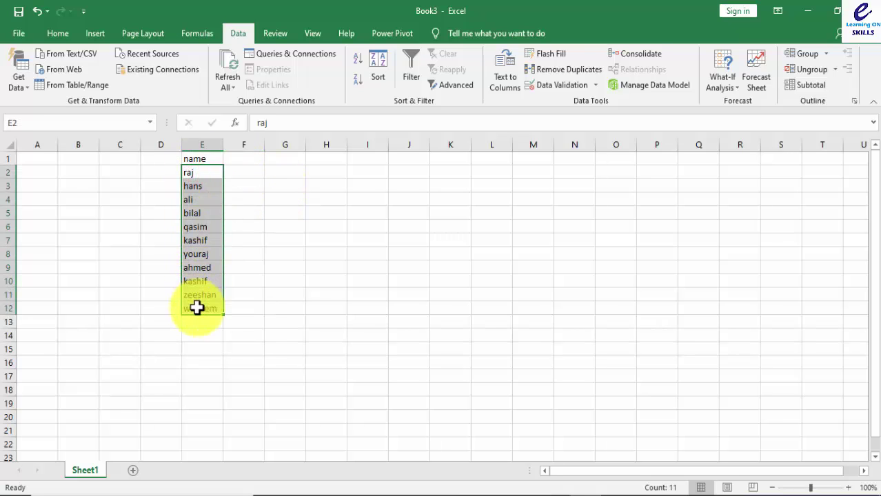
pyautogui.click(357, 62)
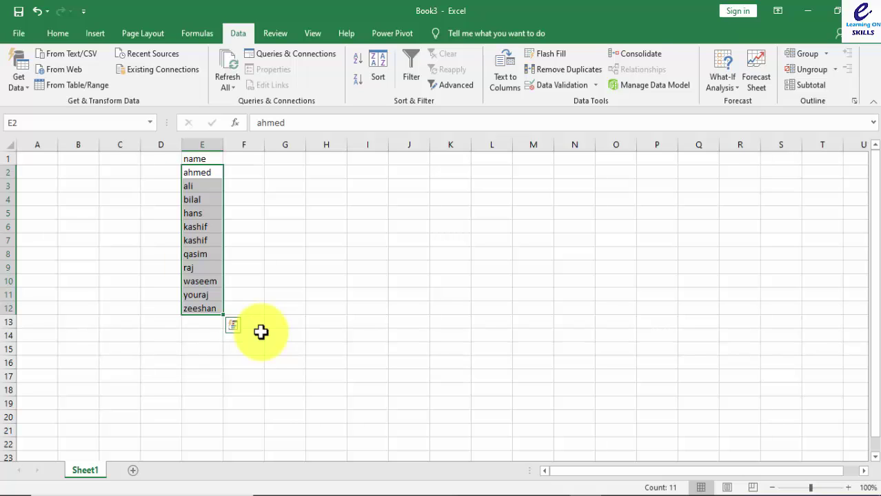
pyautogui.click(358, 82)
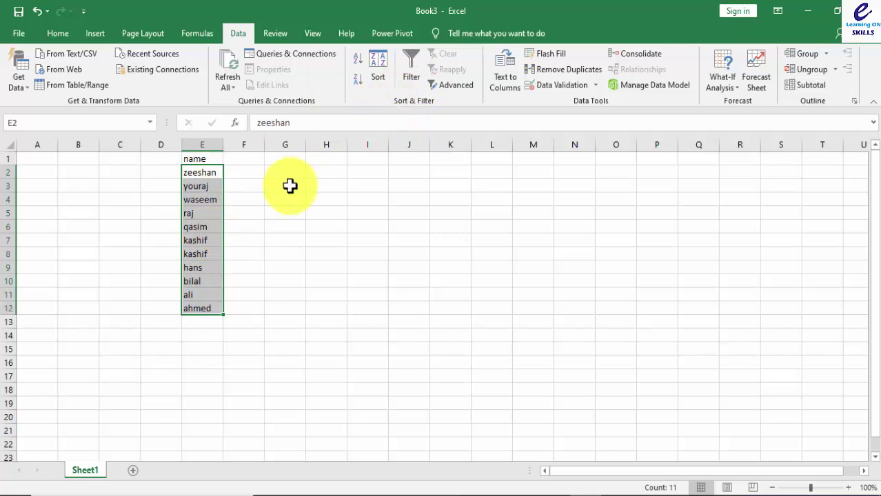
pyautogui.click(246, 157)
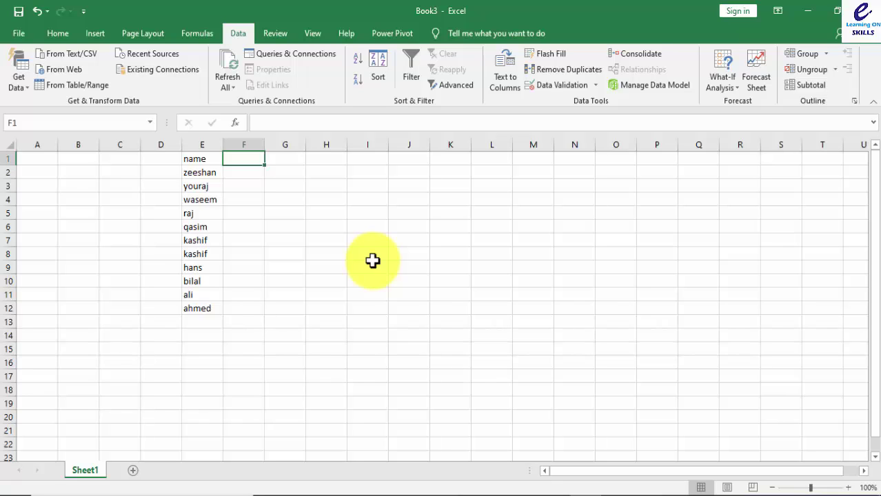
# Add the headers 'city' in F1 and 'amount' in G1.
pyautogui.write('na')
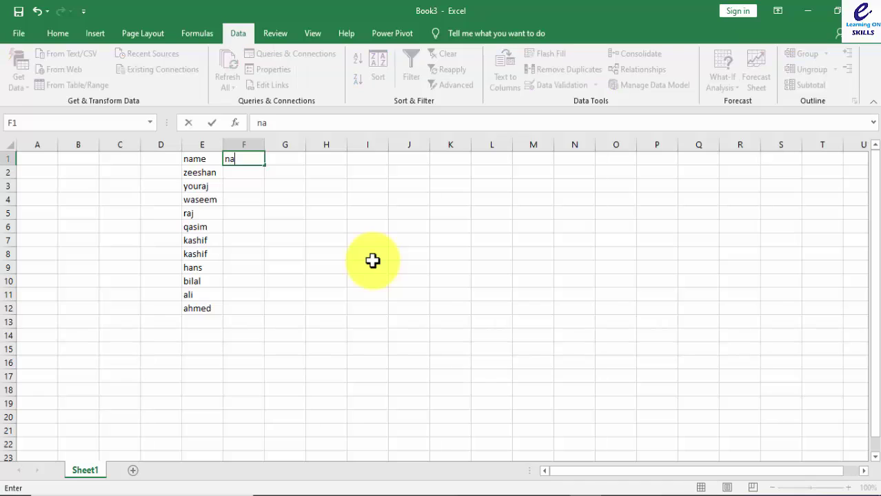
pyautogui.write('me')
pyautogui.press('BackSpace')
pyautogui.press('BackSpace')
pyautogui.press('BackSpace')
pyautogui.press('BackSpace')
pyautogui.write('ci')
pyautogui.write('ty')
pyautogui.press('Tab')
pyautogui.write('amount')
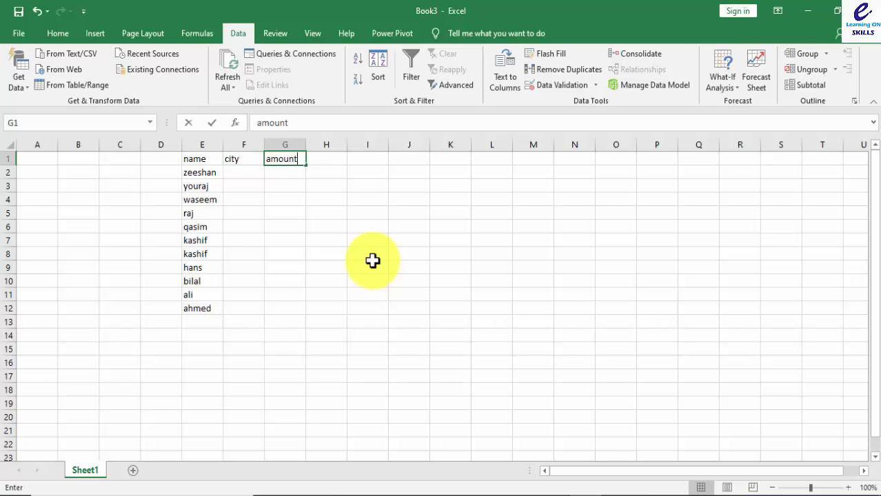
pyautogui.press('Return')
# Fill rows 2-6 with ryk 897899, karachi 89789, multan 654564, bwp 987987, sdq 89789.
pyautogui.write('r')
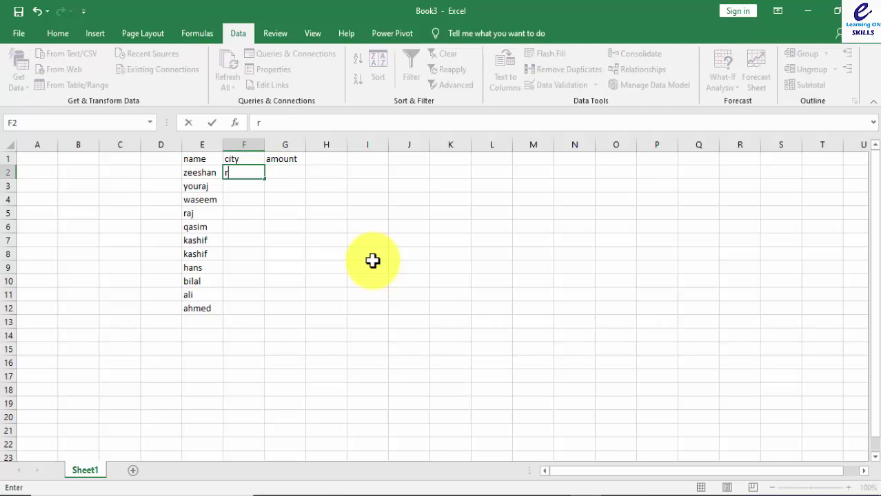
pyautogui.write('yk')
pyautogui.press('Tab')
pyautogui.write('897899')
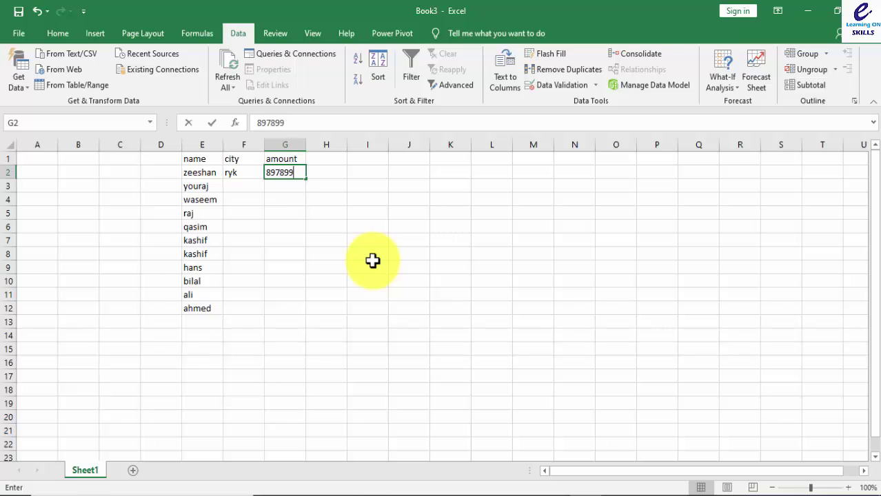
pyautogui.press('Return')
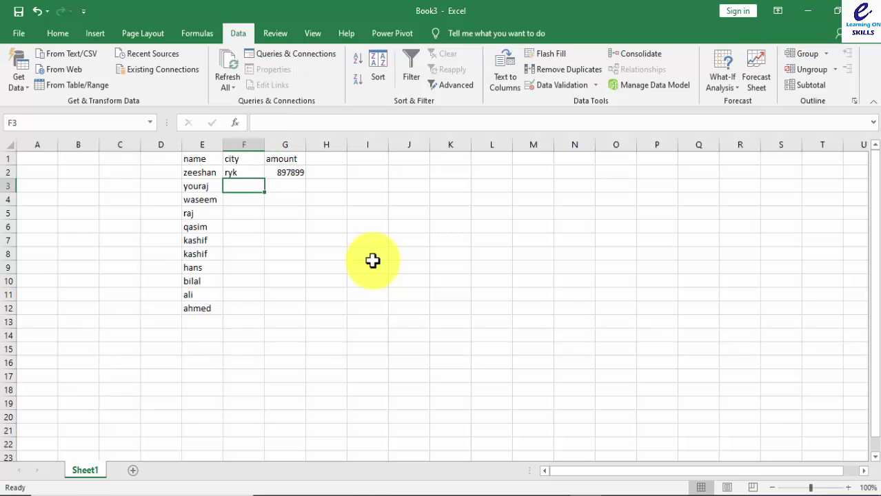
pyautogui.write('karac')
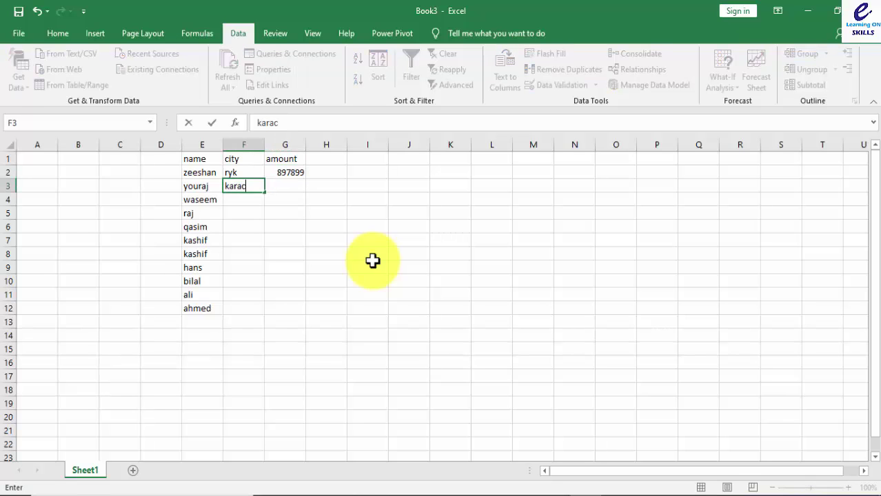
pyautogui.write('hi')
pyautogui.press('Tab')
pyautogui.write('89789')
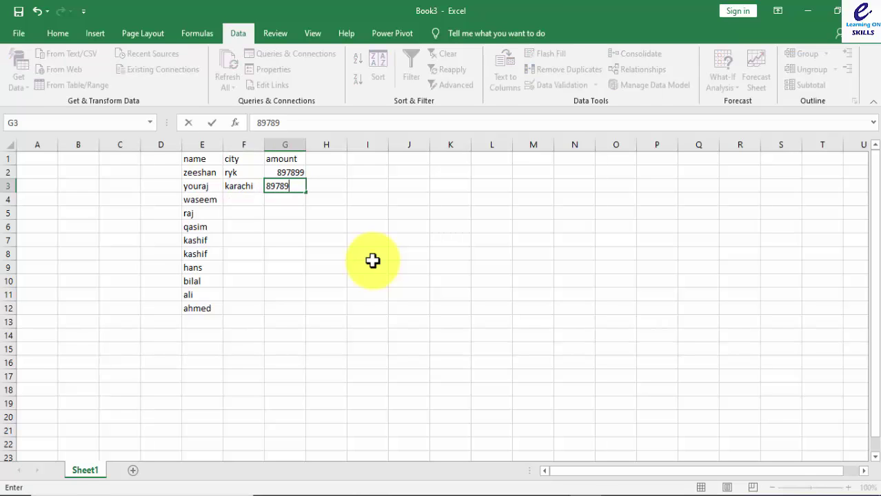
pyautogui.press('Return')
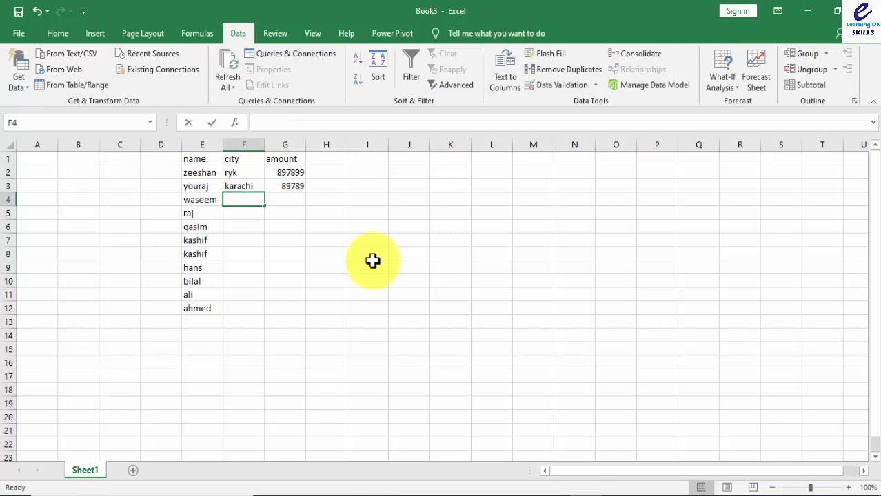
pyautogui.write('multan')
pyautogui.press('Tab')
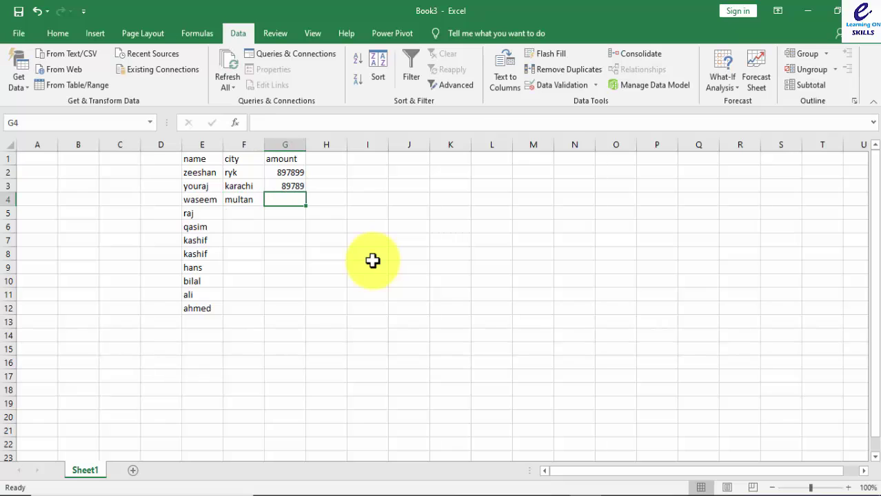
pyautogui.write('654564')
pyautogui.press('Return')
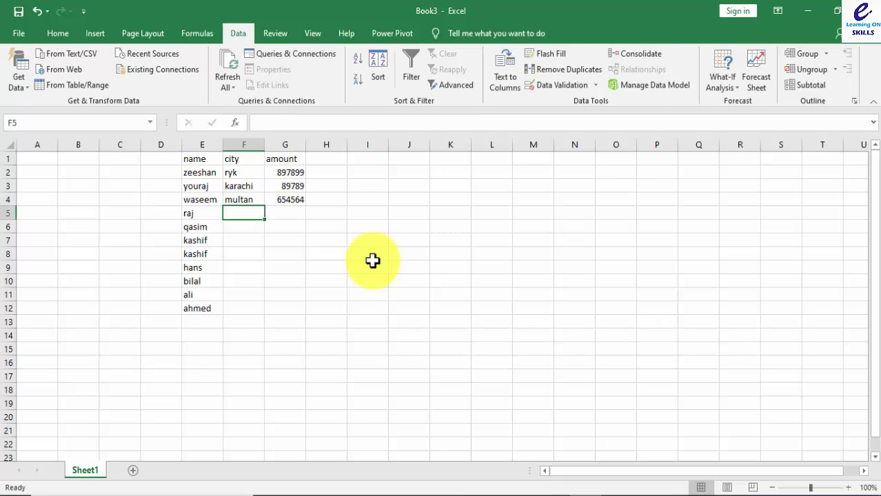
pyautogui.write('bwp')
pyautogui.press('Tab')
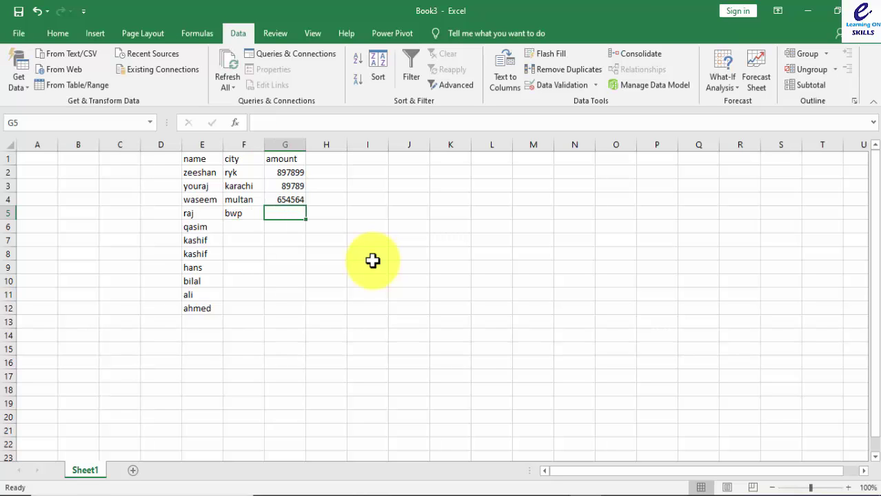
pyautogui.write('987987')
pyautogui.press('Return')
pyautogui.write('sd')
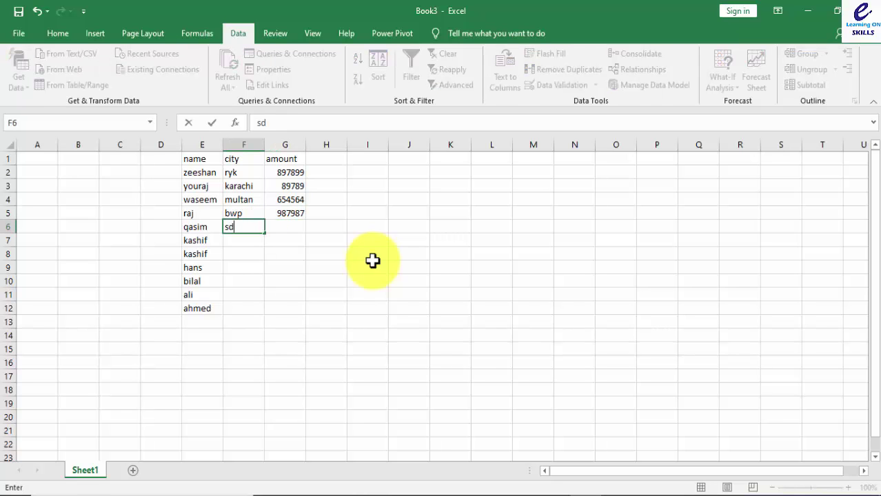
pyautogui.write('q')
pyautogui.press('Tab')
pyautogui.write('89789')
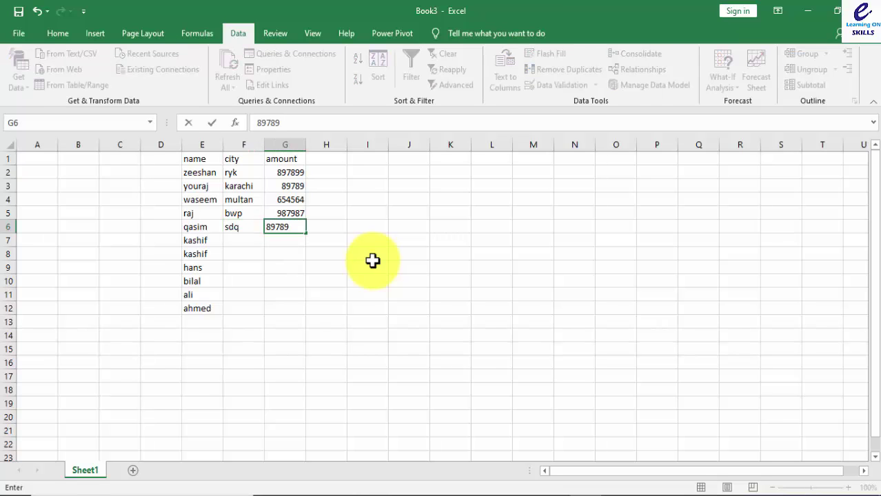
pyautogui.press('Return')
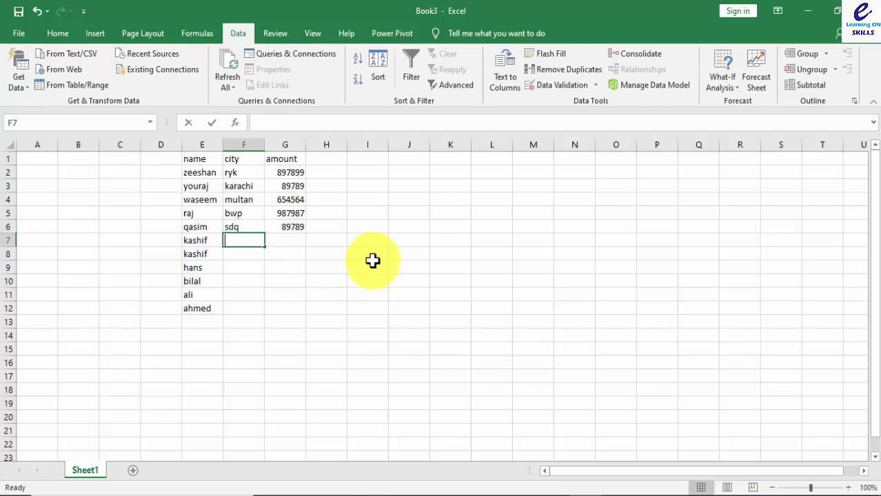
# Enter the cities sdq, bwp, bwp, ryk, ryk and karachi in F7:F12.
pyautogui.write('sdq')
pyautogui.press('Return')
pyautogui.write('bwp')
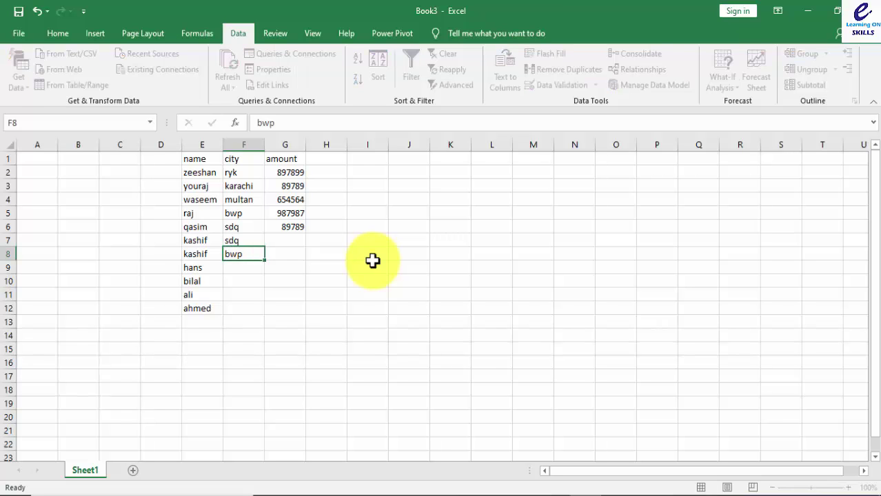
pyautogui.press('Return')
pyautogui.write('bwp')
pyautogui.press('Return')
pyautogui.write('ryk')
pyautogui.press('Return')
pyautogui.write('ryk')
pyautogui.press('Return')
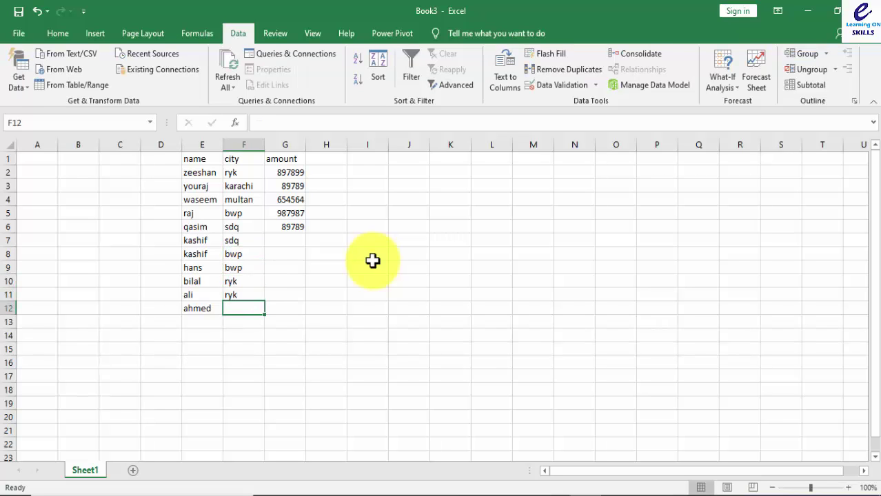
pyautogui.write('k')
pyautogui.press('Return')
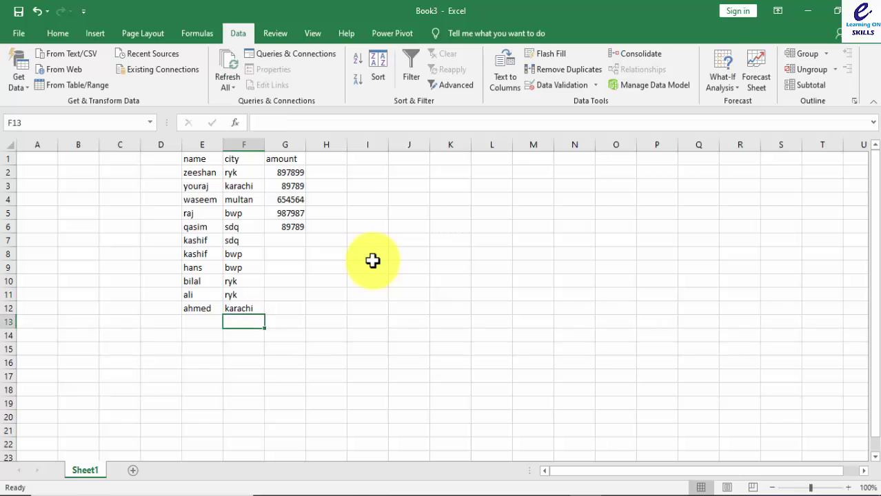
# Enter amounts 654656, 65466, 654658, 456465, 64564 and 65465 in G7:G12.
pyautogui.press('Right')
pyautogui.press('Up')
pyautogui.press('Up')
pyautogui.press('Up')
pyautogui.press('Up')
pyautogui.press('Down')
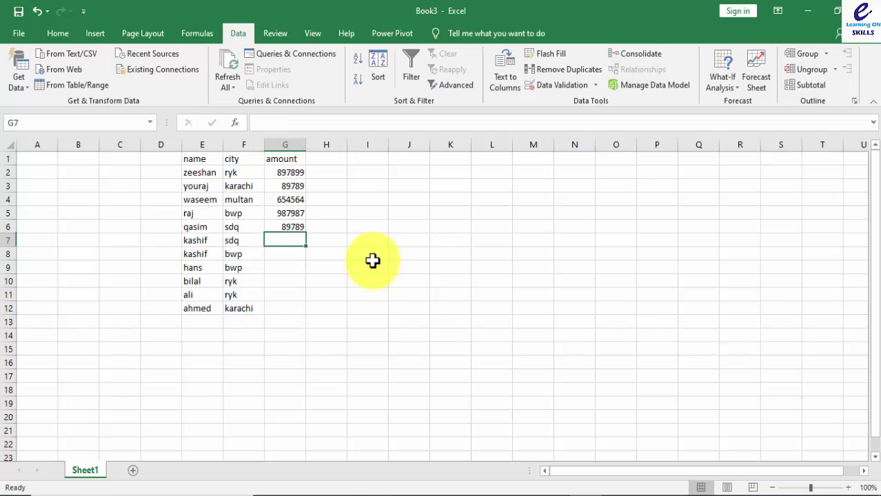
pyautogui.write('654656')
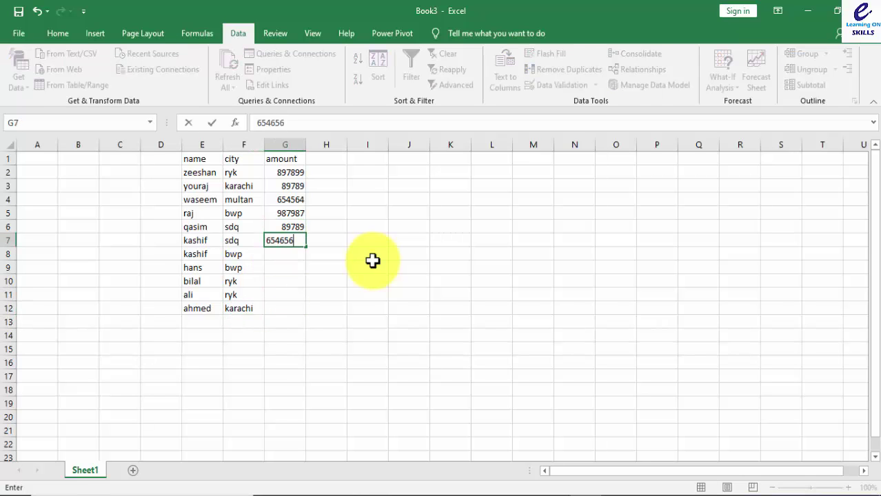
pyautogui.press('Return')
pyautogui.write('6546')
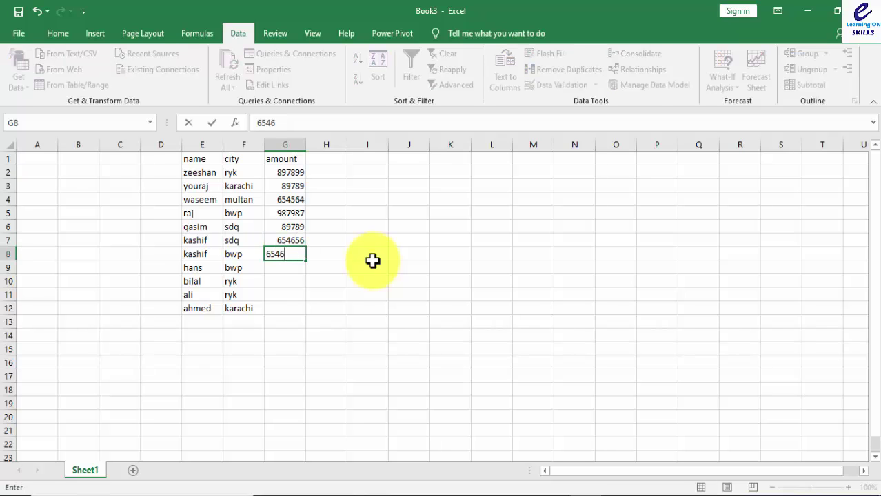
pyautogui.write('6')
pyautogui.press('Return')
pyautogui.write('654658')
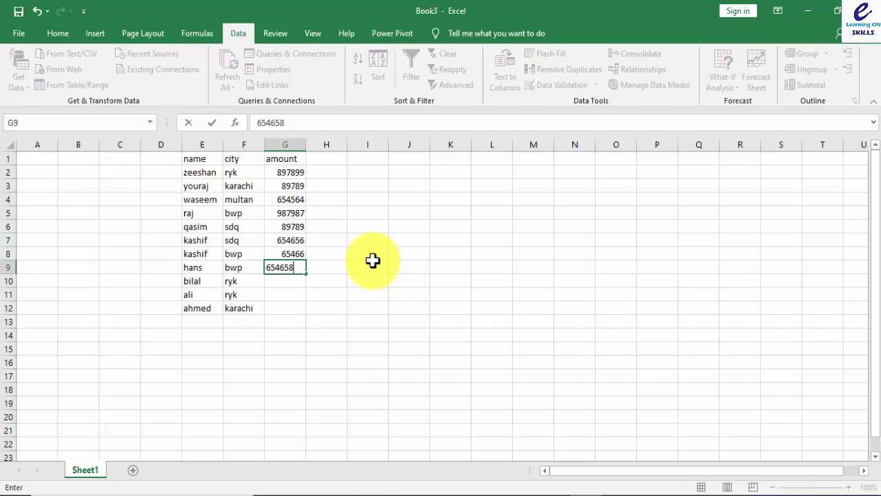
pyautogui.press('Return')
pyautogui.write('456465')
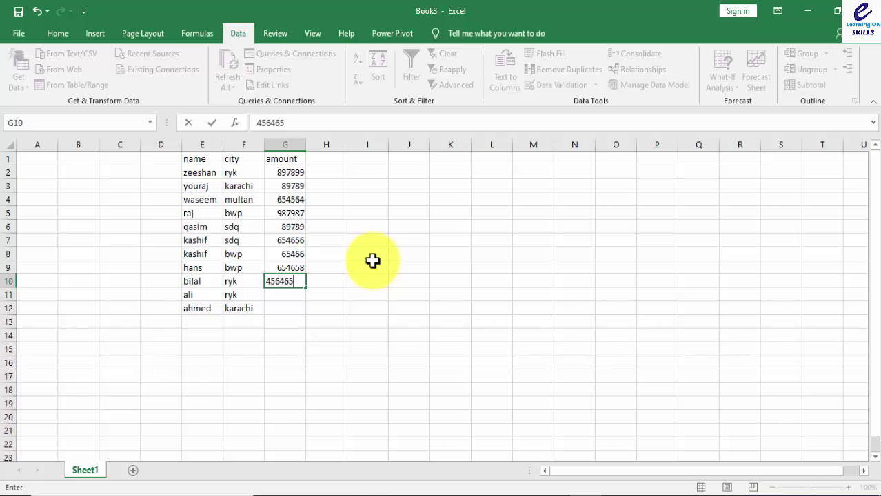
pyautogui.press('Return')
pyautogui.write('64564')
pyautogui.press('Return')
pyautogui.write('6546')
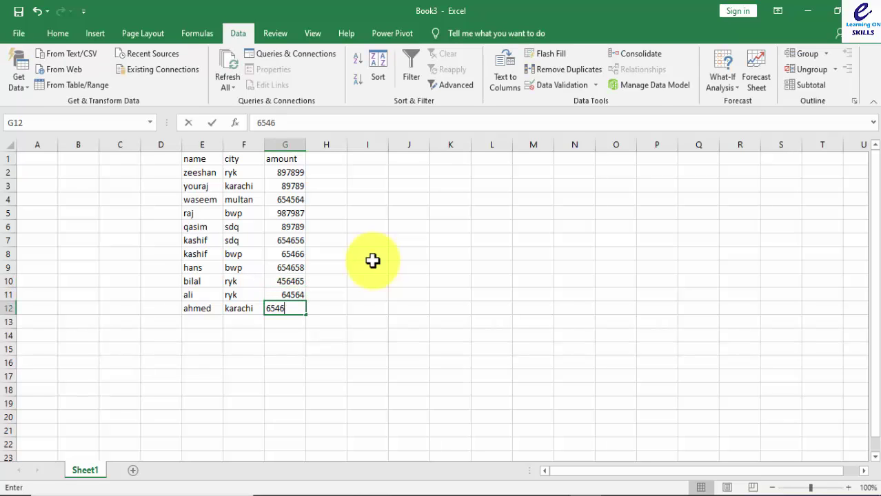
pyautogui.write('5')
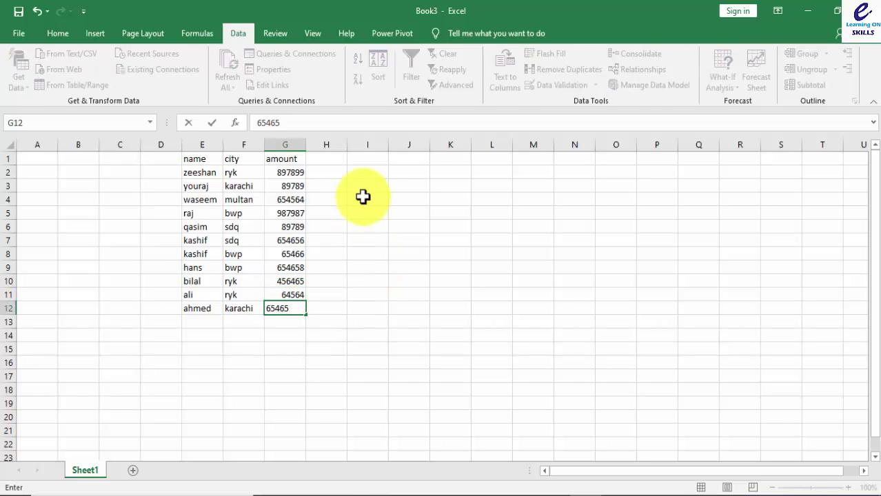
# Turn on AutoFilter for the name, city and amount headers in E1:G1.
pyautogui.click(363, 197)
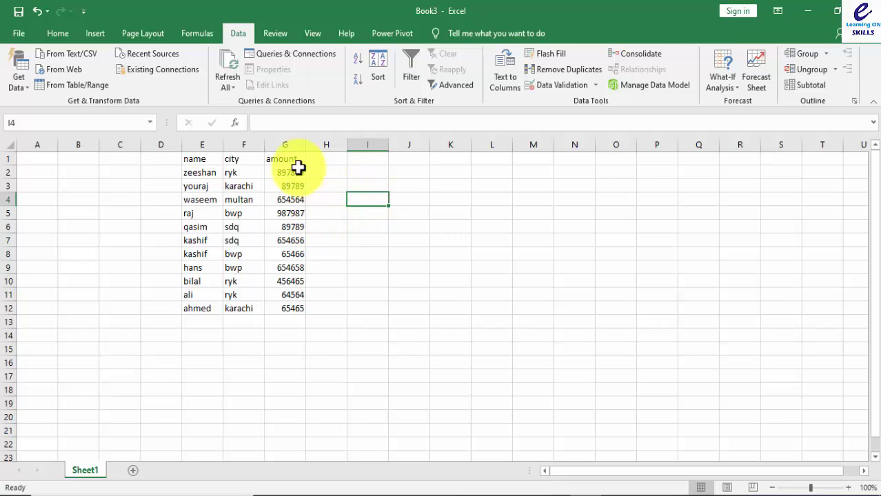
pyautogui.moveTo(285, 158); pyautogui.dragTo(203, 157)
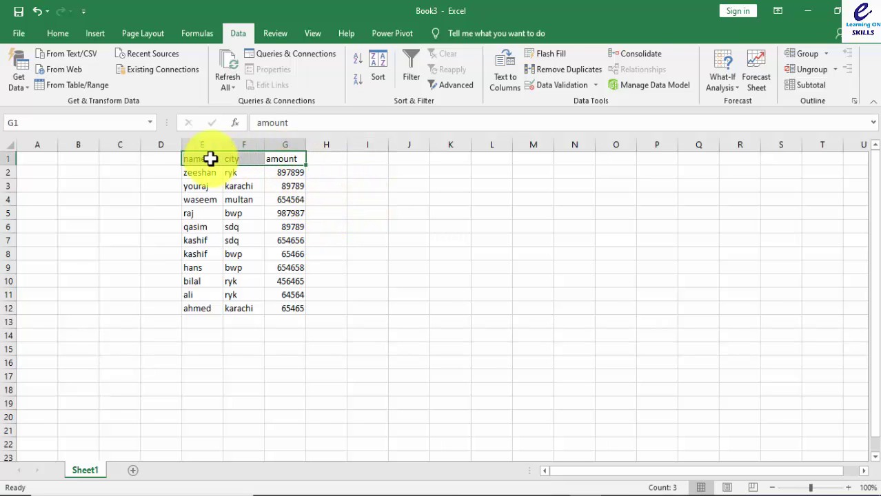
pyautogui.click(414, 67)
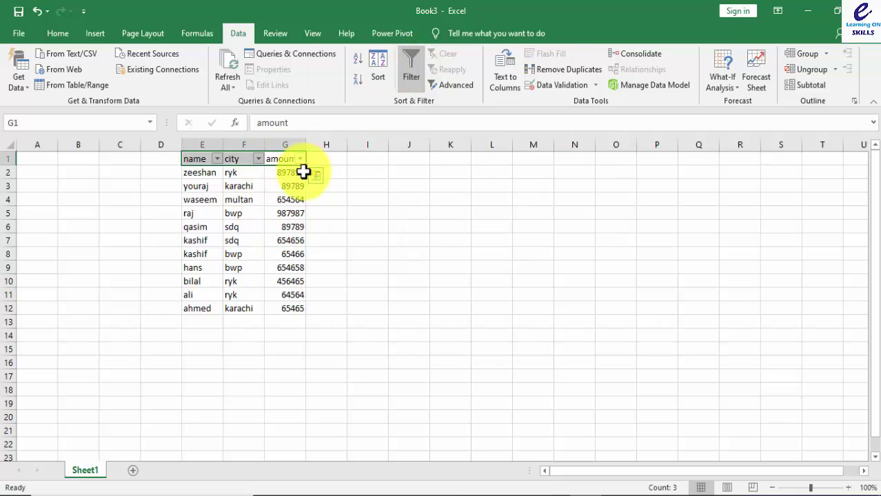
pyautogui.click(287, 320)
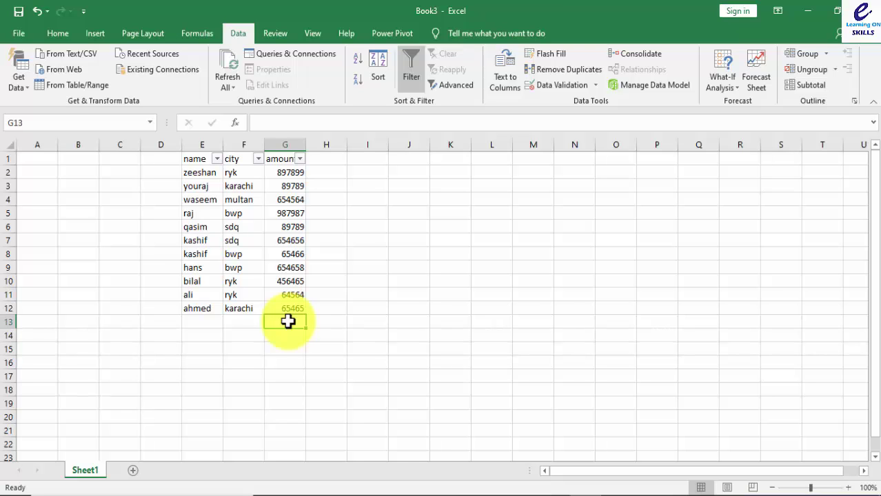
# Add Sum of amount subtotals at each change in name, giving a Grand Total of 4681302.
pyautogui.click(811, 86)
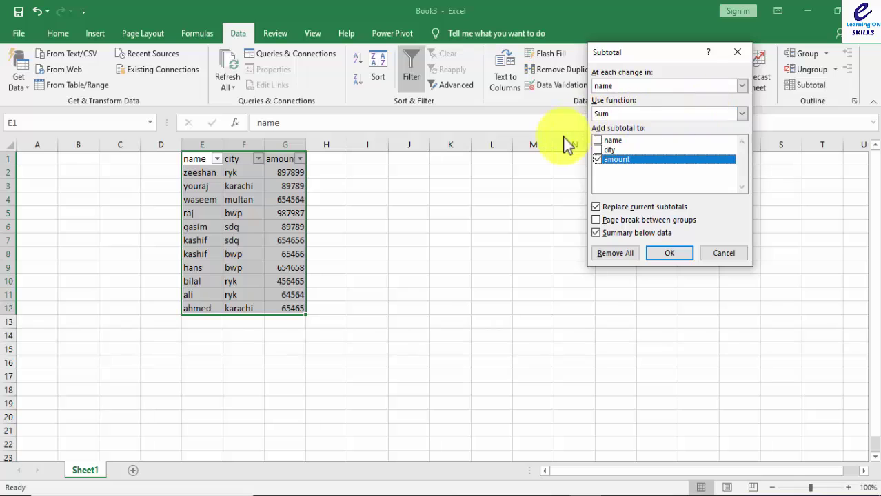
pyautogui.click(672, 254)
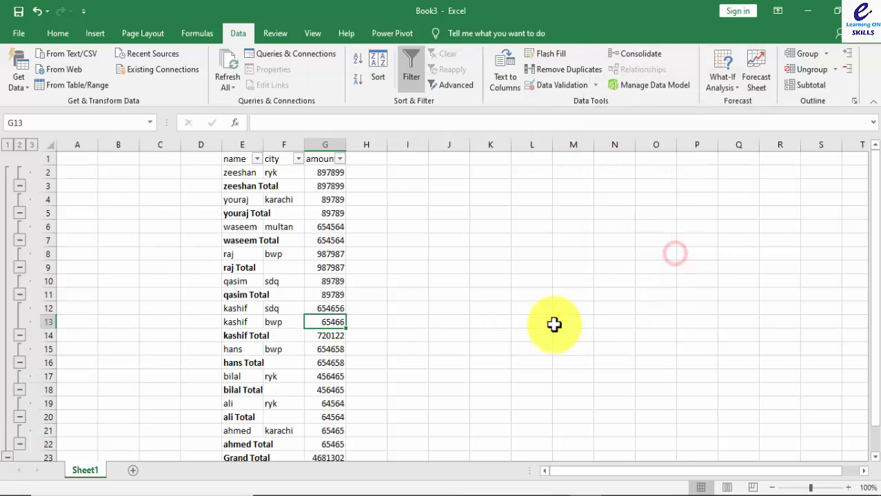
pyautogui.scroll(-3, 326, 310)
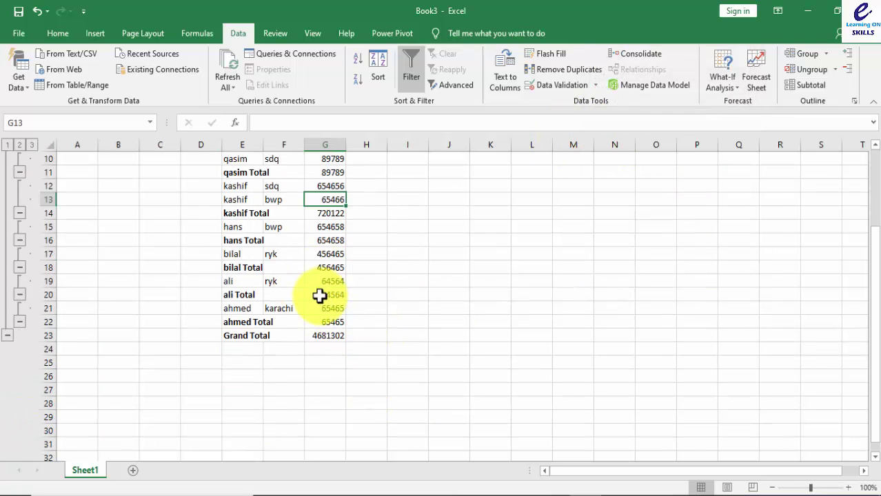
pyautogui.click(321, 336)
pyautogui.scroll(3, 321, 310)
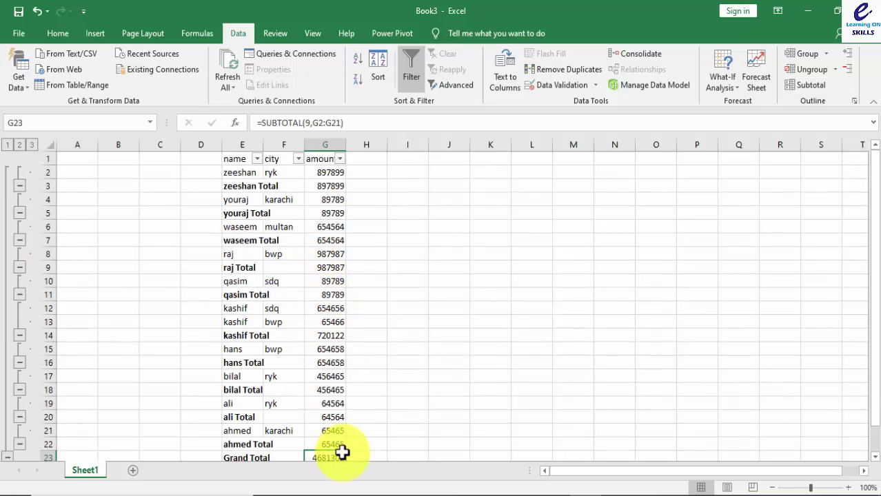
# Filter the city column to show only bwp rows.
pyautogui.click(297, 159)
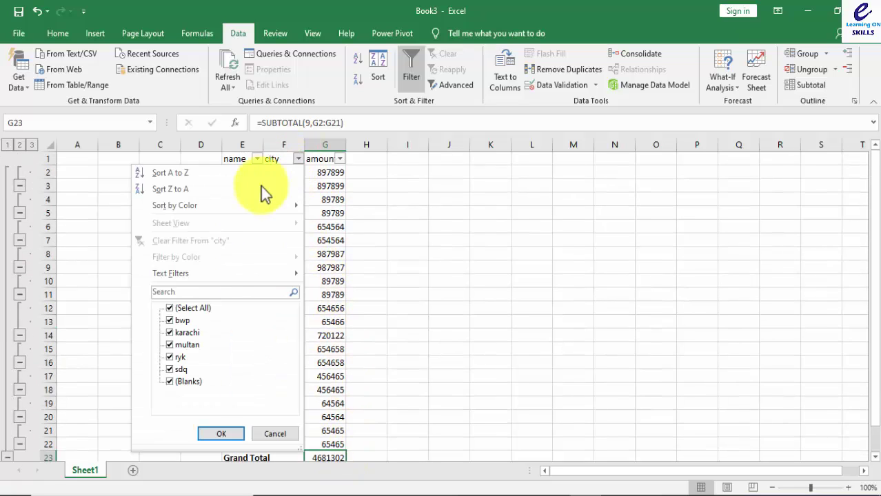
pyautogui.click(181, 309)
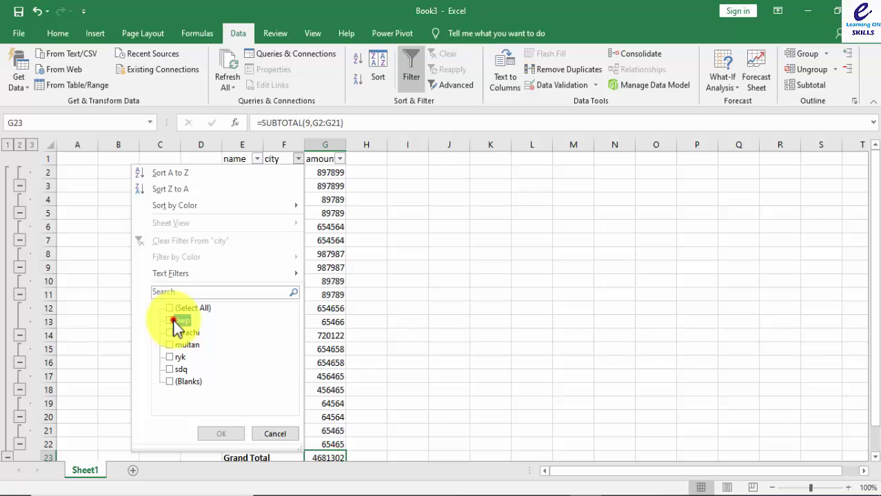
pyautogui.click(173, 320)
pyautogui.click(220, 434)
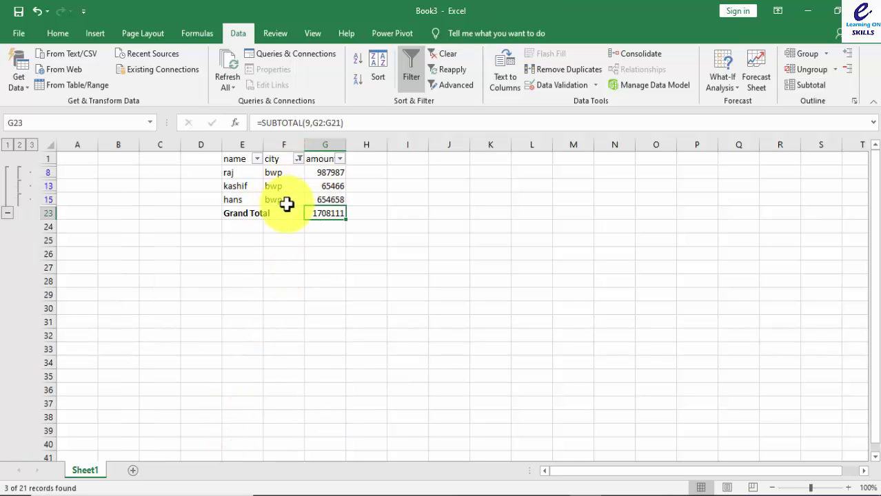
# Change the city filter to show only karachi rows.
pyautogui.click(299, 159)
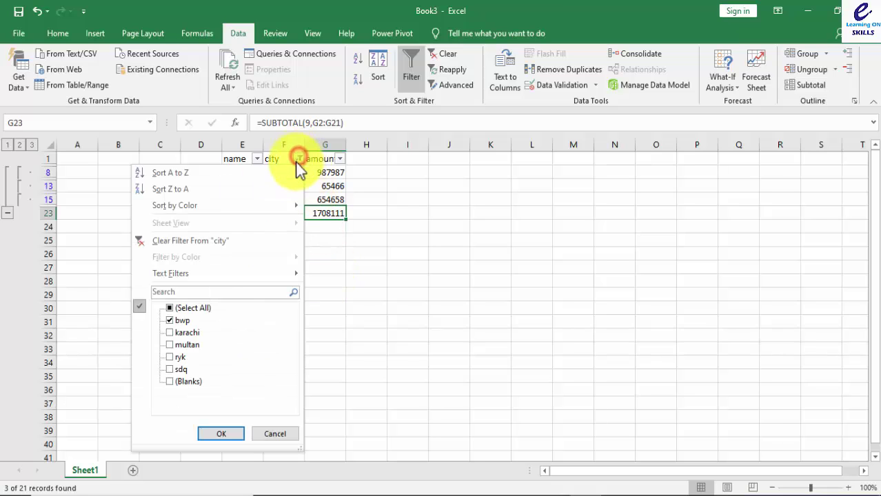
pyautogui.click(169, 321)
pyautogui.click(170, 333)
pyautogui.click(228, 434)
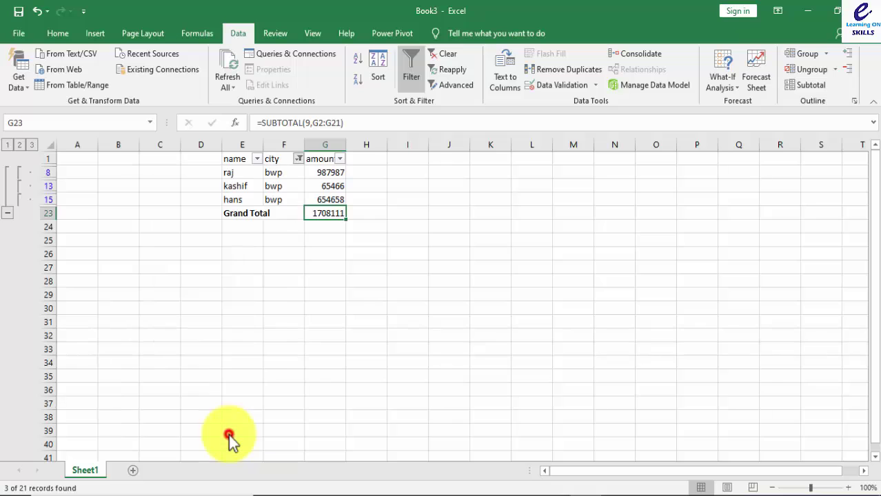
# Change the city filter to show only ryk rows.
pyautogui.click(295, 159)
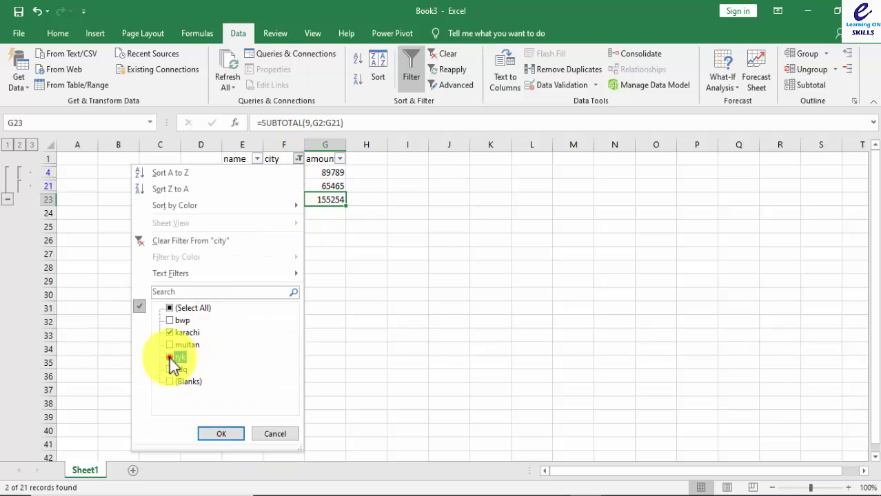
pyautogui.click(168, 357)
pyautogui.click(170, 333)
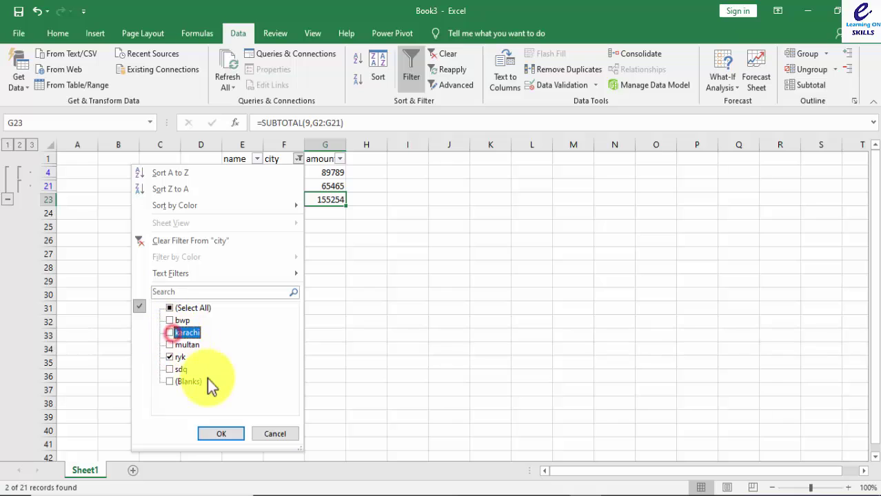
pyautogui.click(228, 434)
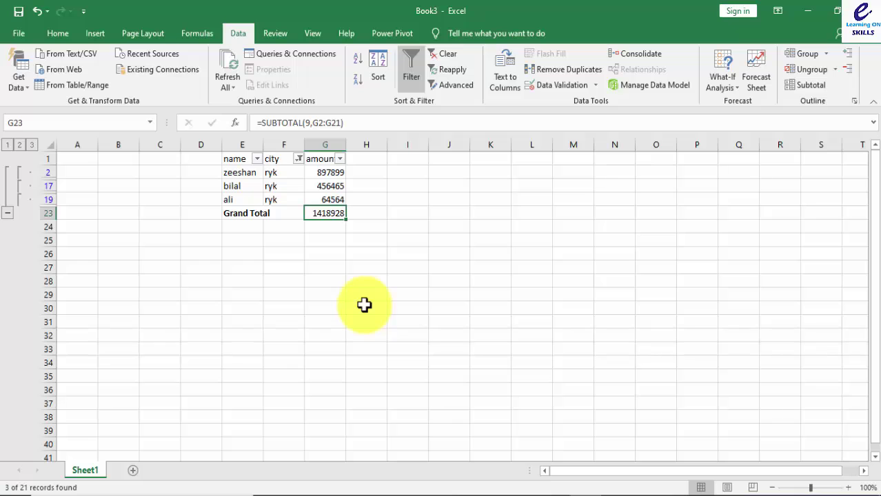
# Undo the city filter and subtotals, and turn filtering off.
pyautogui.hotkey('ctrl', 'z')
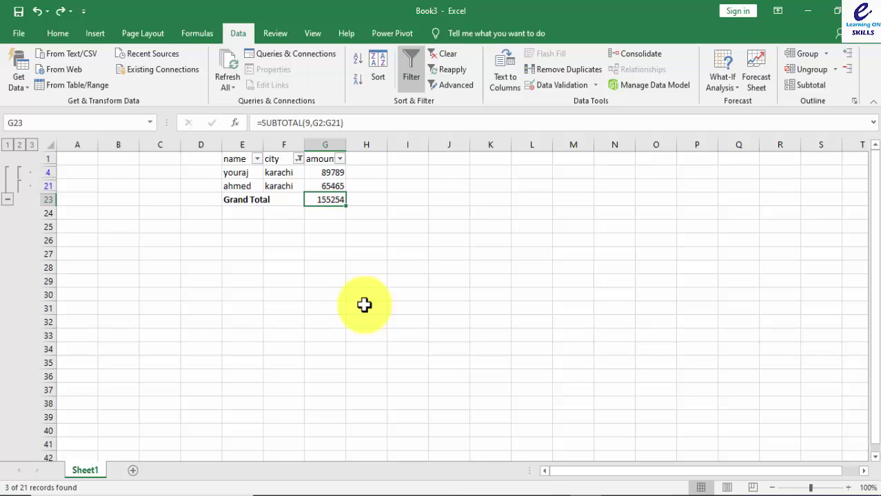
pyautogui.hotkey('ctrl', 'z')
pyautogui.hotkey('ctrl', 'z')
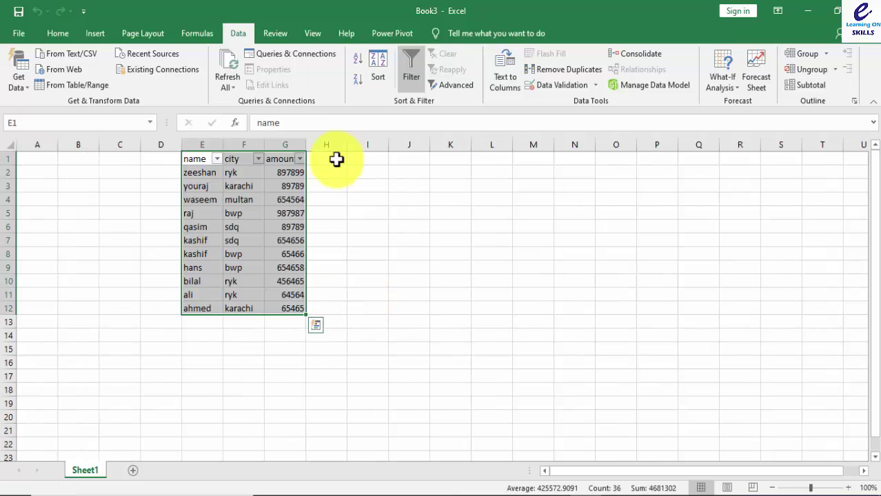
pyautogui.click(405, 76)
pyautogui.click(321, 254)
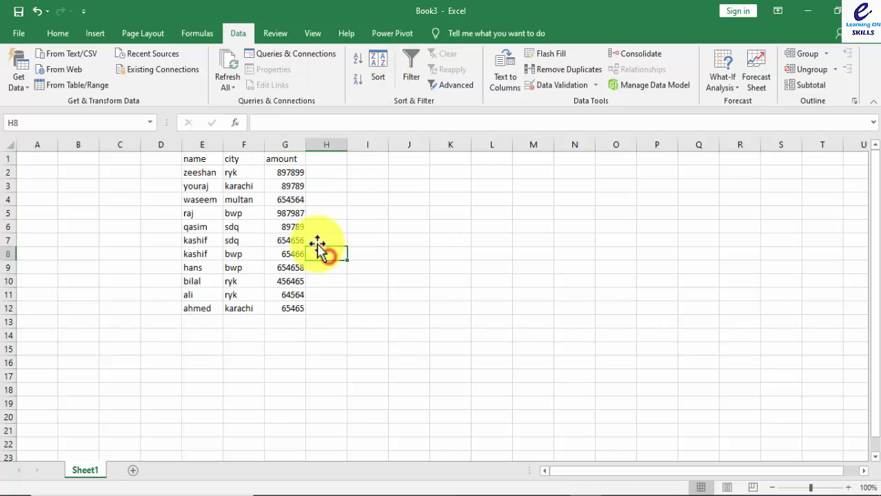
# Reapply AutoFilter to the name, city and amount headers.
pyautogui.click(281, 160)
pyautogui.moveTo(238, 153); pyautogui.dragTo(185, 159)
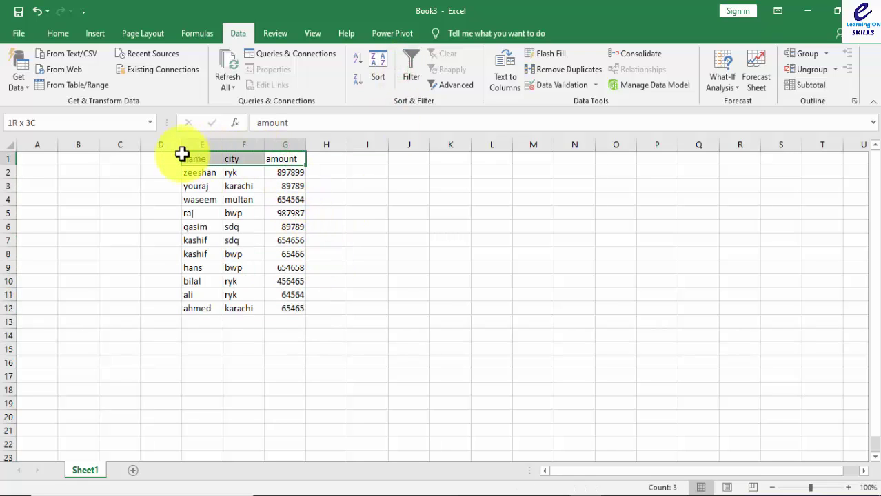
pyautogui.click(411, 76)
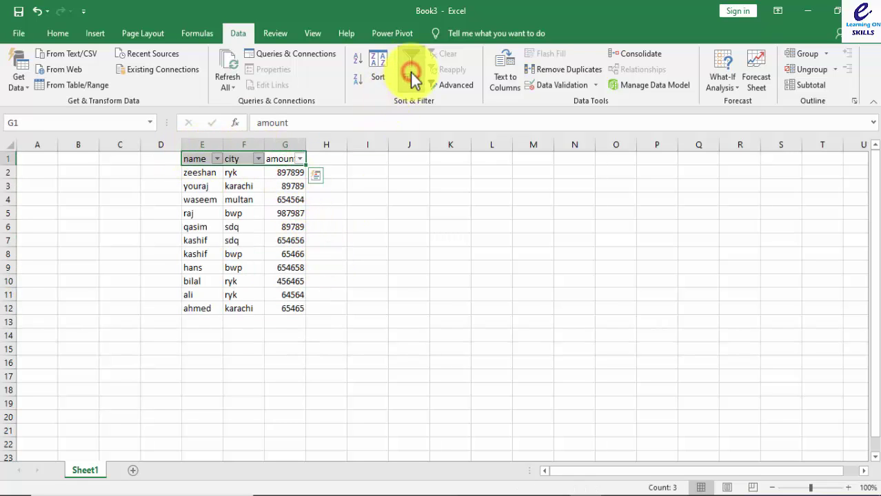
pyautogui.click(294, 326)
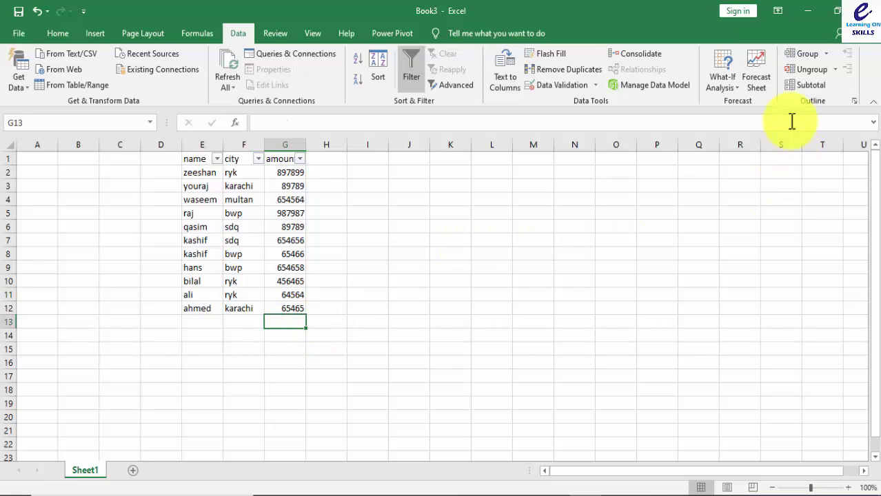
# Re-add Sum of amount subtotals per name, restoring the 4681302 Grand Total.
pyautogui.click(801, 89)
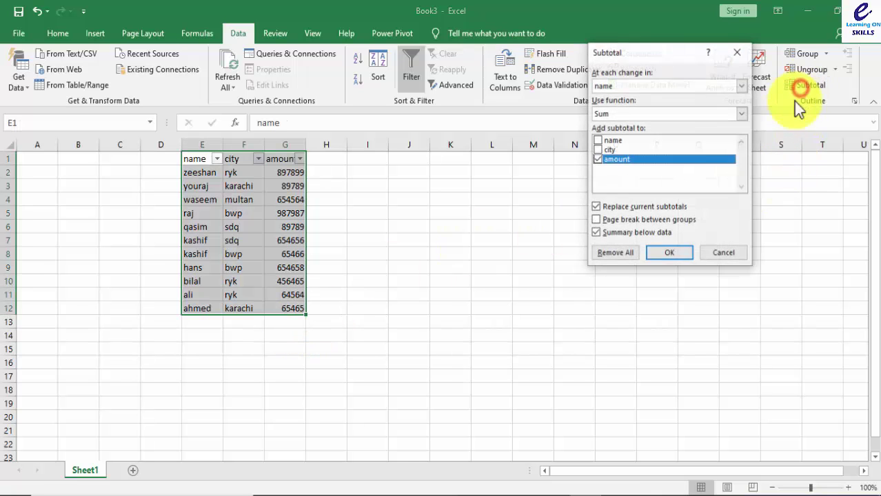
pyautogui.click(663, 252)
pyautogui.scroll(-4, 314, 326)
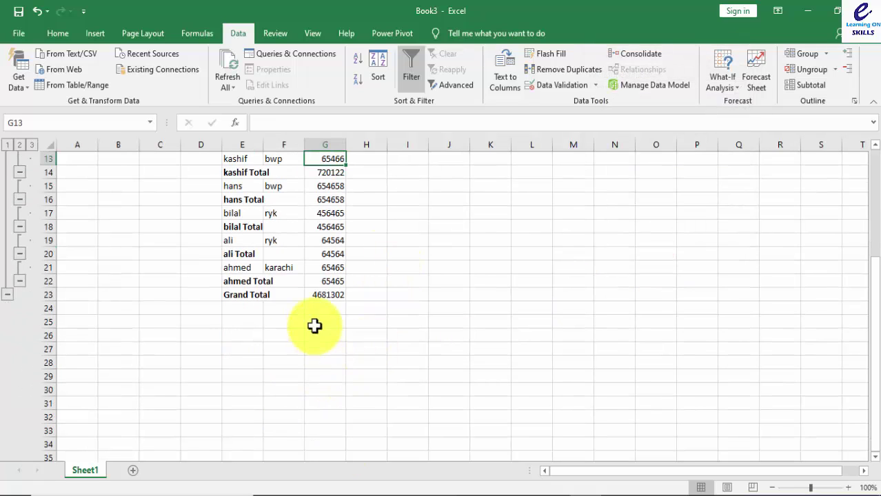
pyautogui.click(316, 295)
pyautogui.scroll(4, 379, 267)
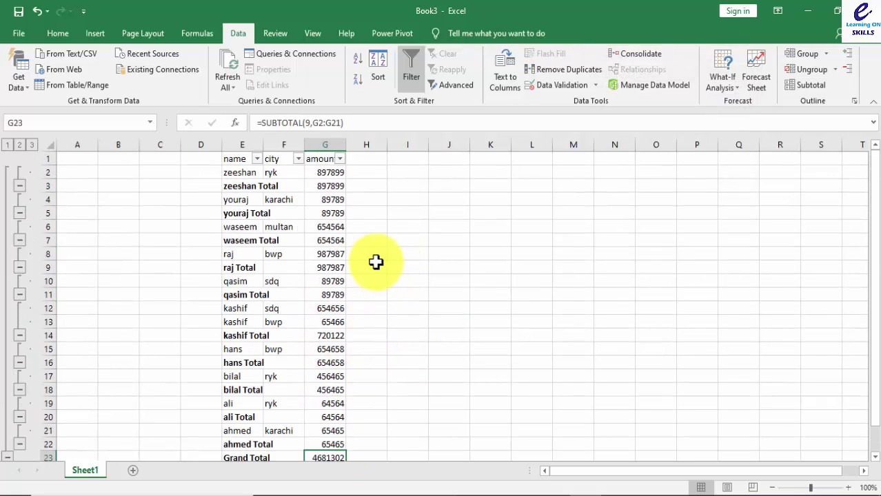
pyautogui.click(299, 160)
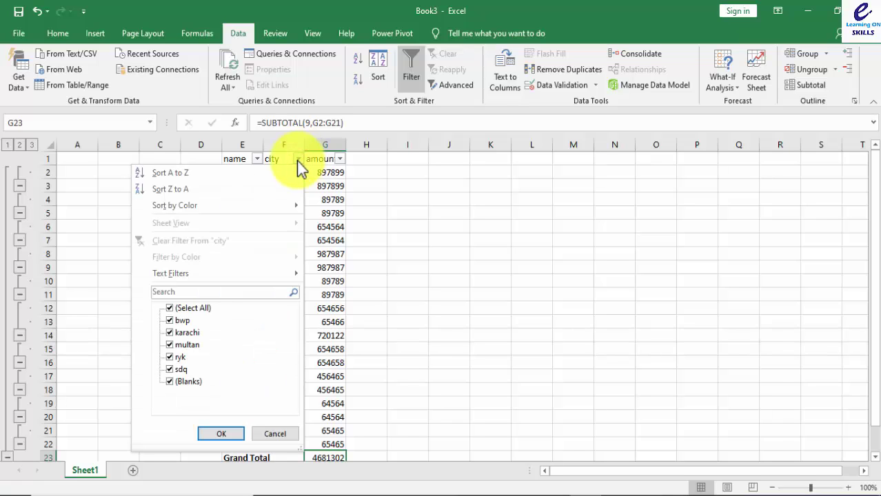
pyautogui.click(171, 308)
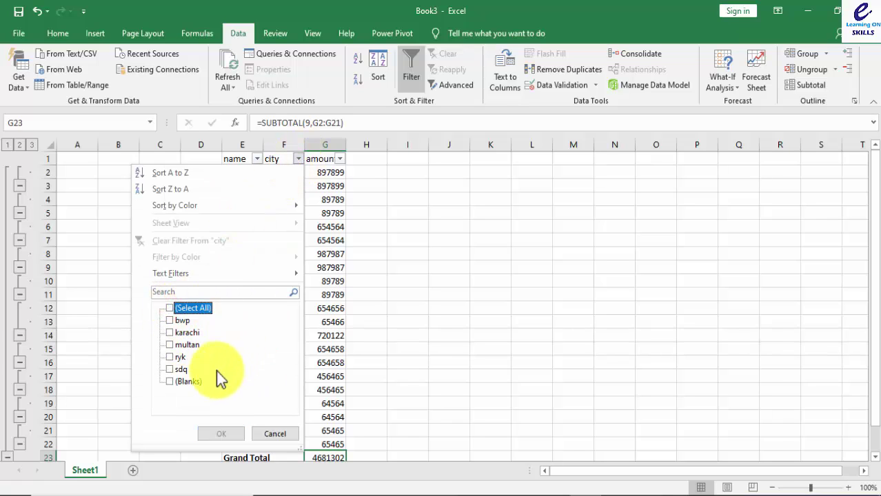
pyautogui.click(173, 357)
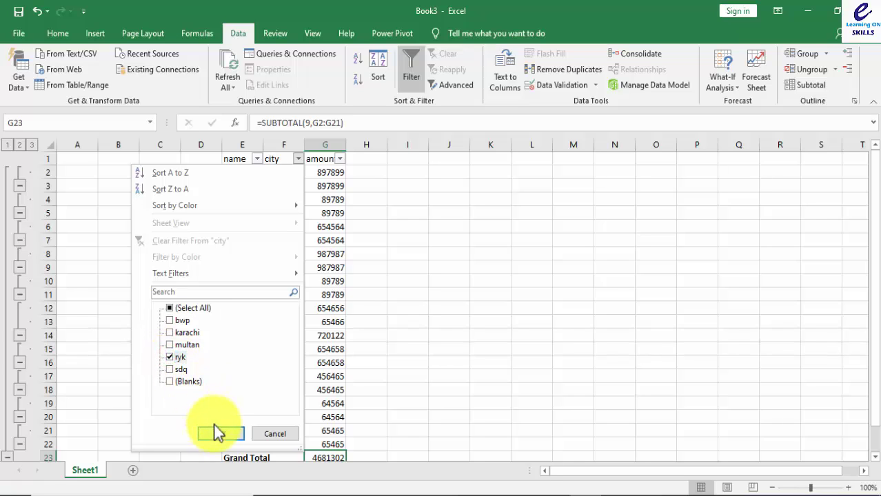
pyautogui.click(219, 434)
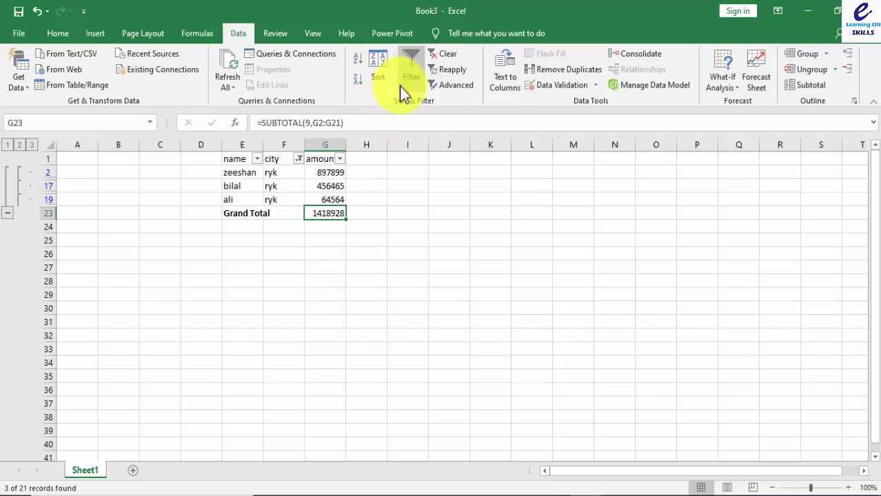
pyautogui.click(443, 54)
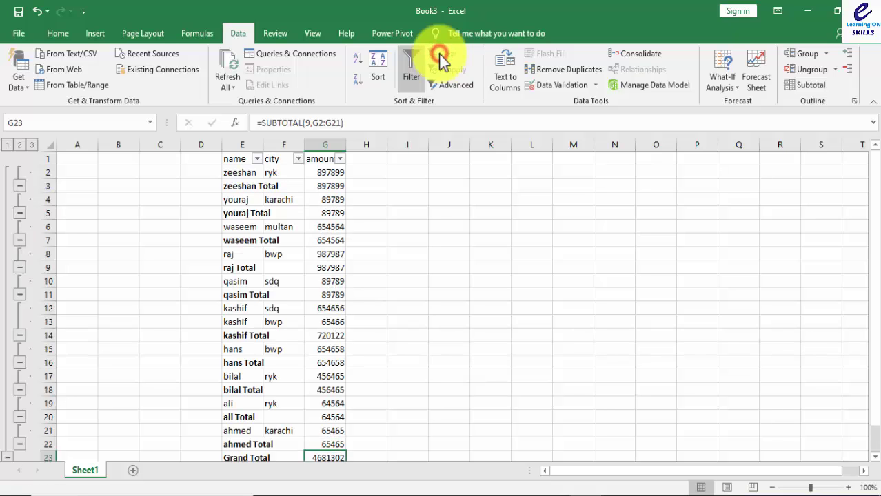
pyautogui.scroll(-5, 331, 310)
pyautogui.scroll(5, 321, 297)
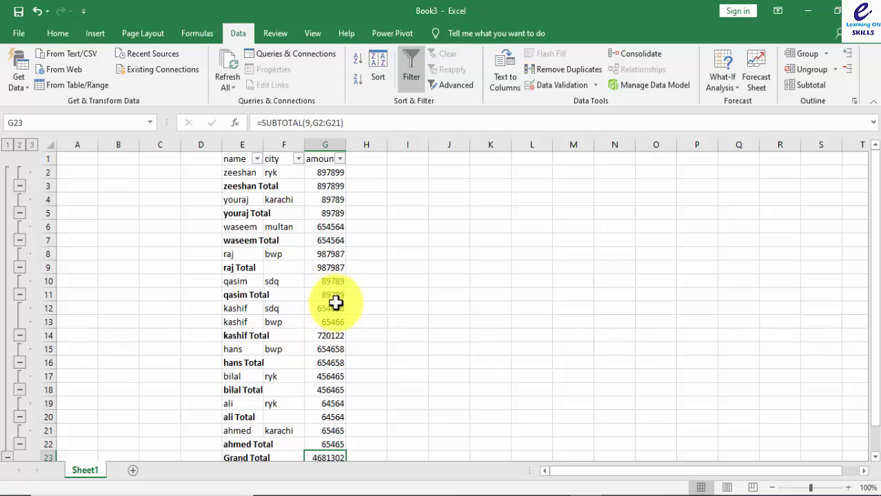
pyautogui.click(430, 336)
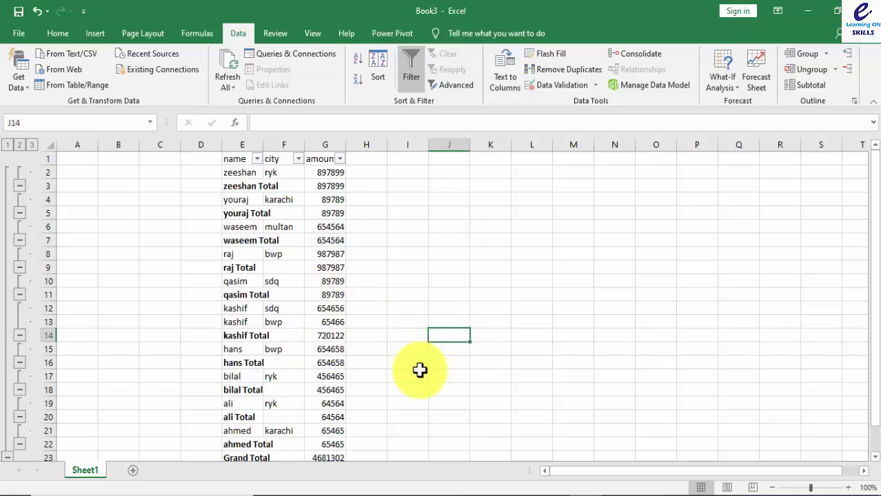
# Add Sheet2 and type sample values like asdf, sdf, 4, 23 and 234 down column D.
pyautogui.click(138, 470)
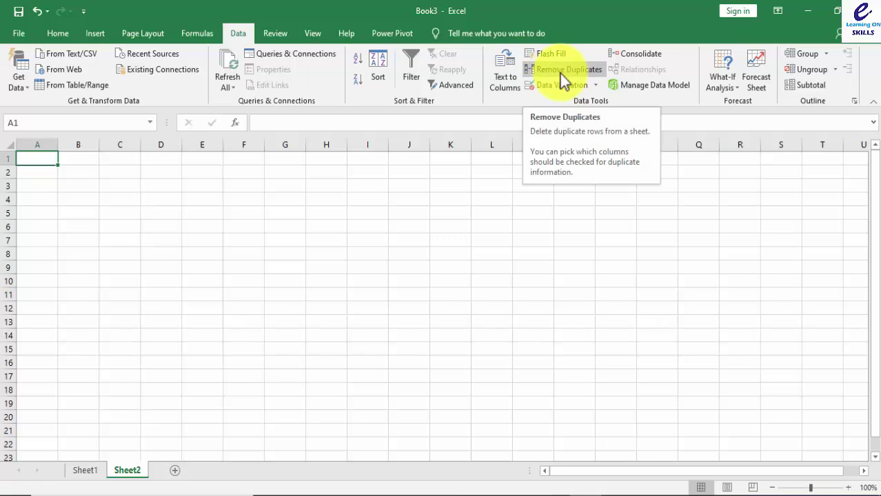
pyautogui.click(274, 161)
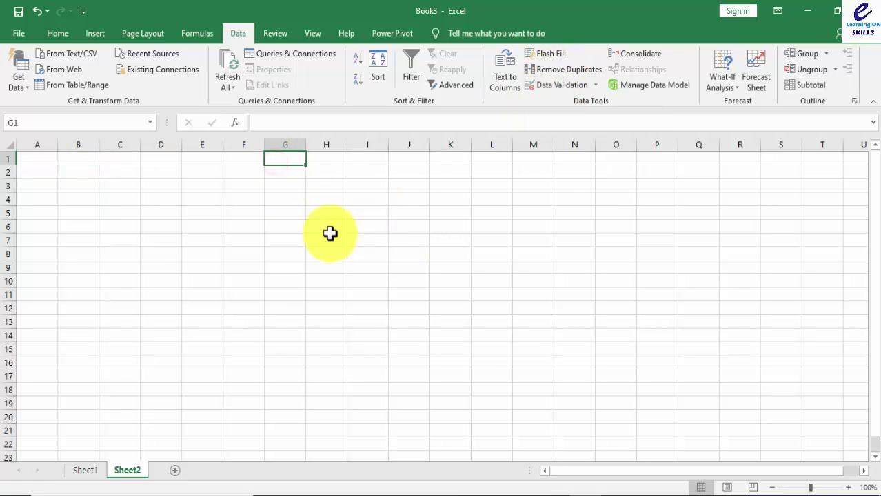
pyautogui.click(178, 161)
pyautogui.write('asdf asdf f')
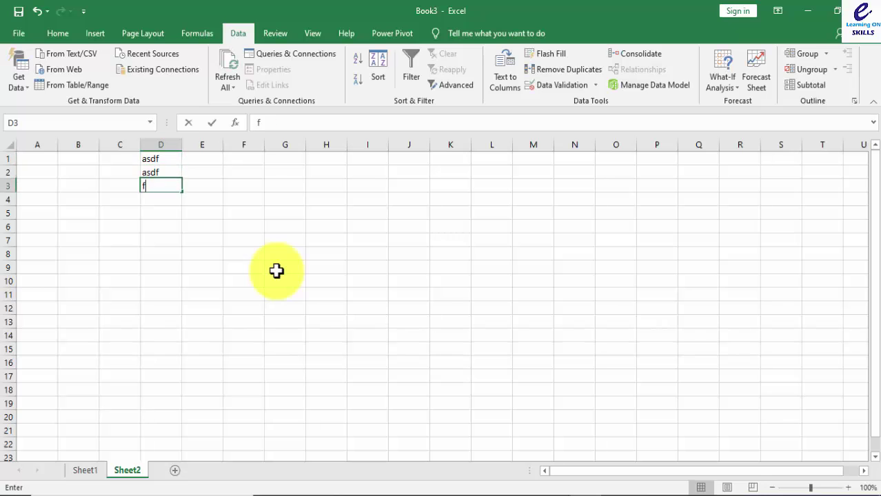
pyautogui.write(' sdf sdf  4 23 4 234 2')
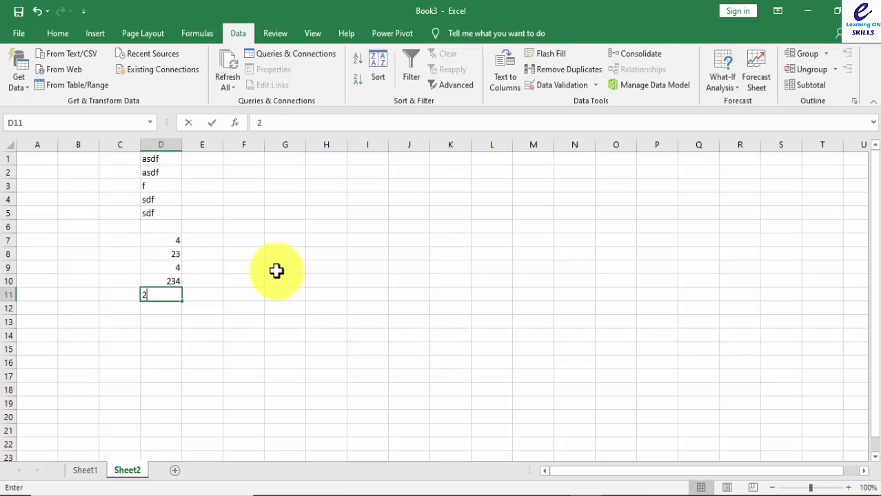
pyautogui.write(' 42 34 23 4 234 234 234 ')
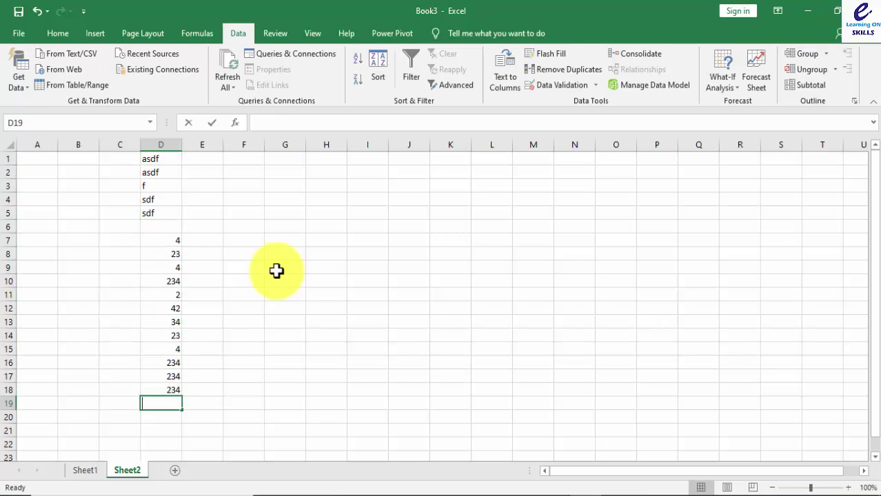
pyautogui.write('43 234')
pyautogui.press('Return')
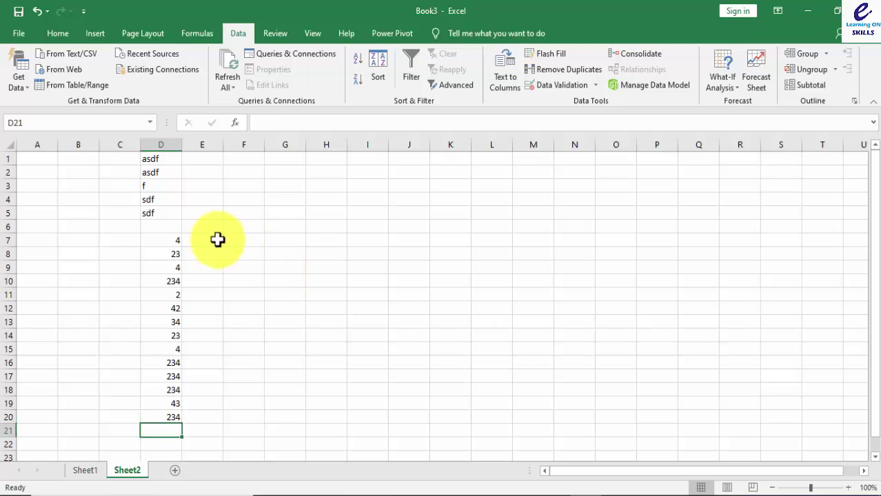
# Remove duplicates from D1:D20, leaving 11 unique values, then delete those values too.
pyautogui.moveTo(168, 162); pyautogui.dragTo(176, 415)
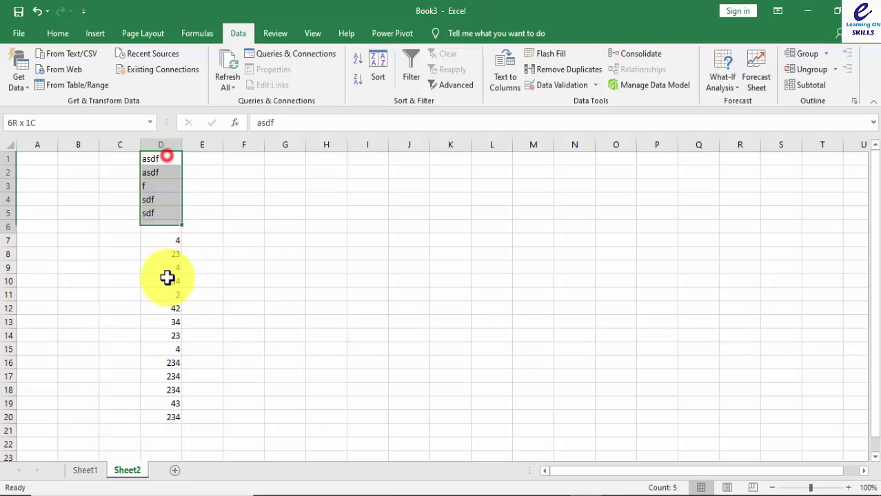
pyautogui.click(542, 71)
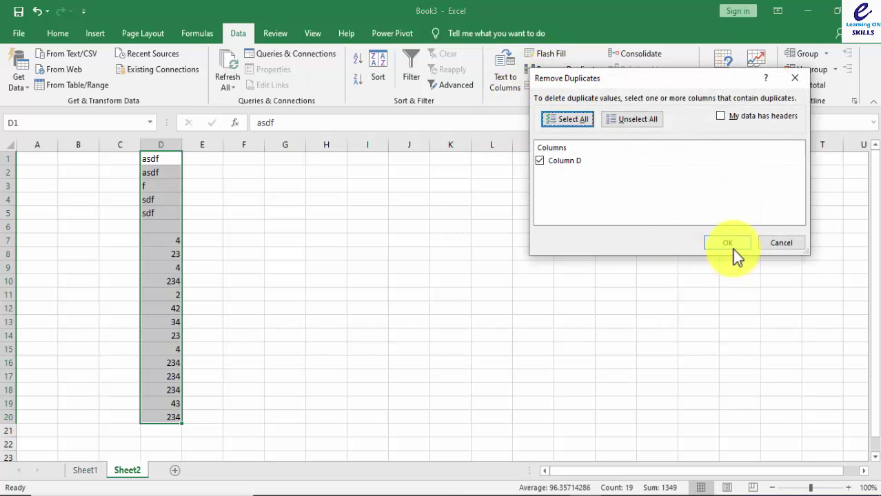
pyautogui.click(733, 249)
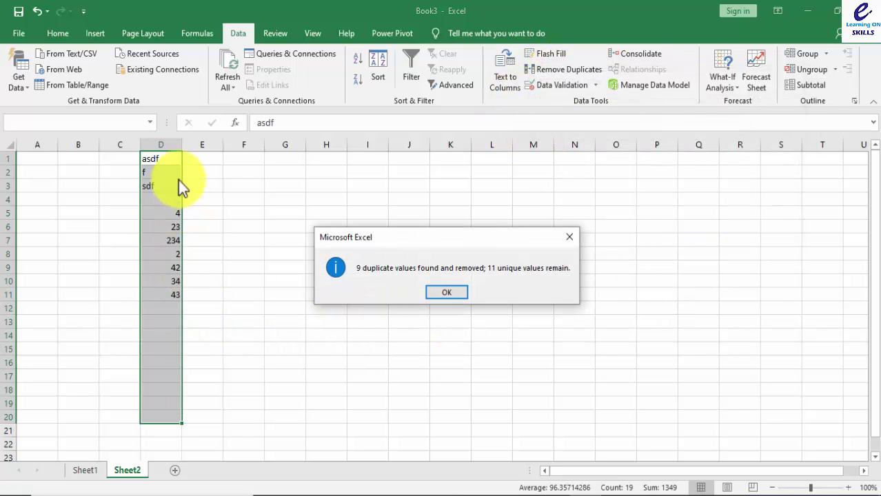
pyautogui.click(455, 295)
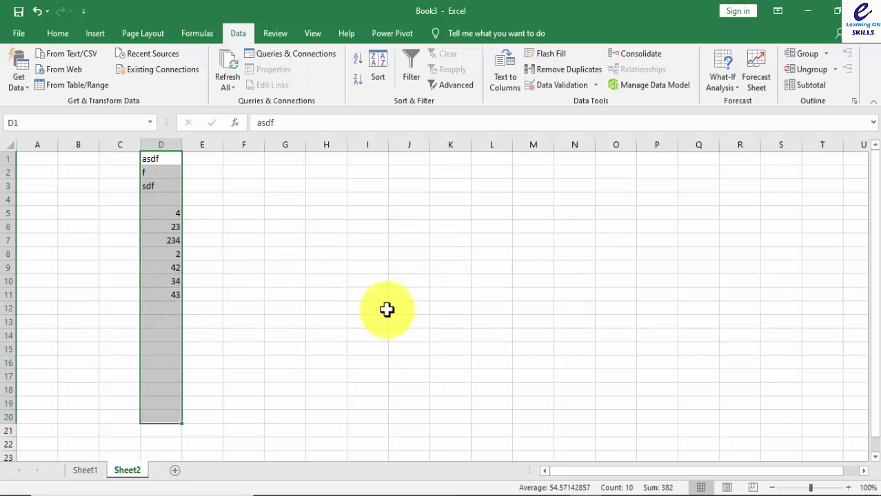
pyautogui.press('Delete')
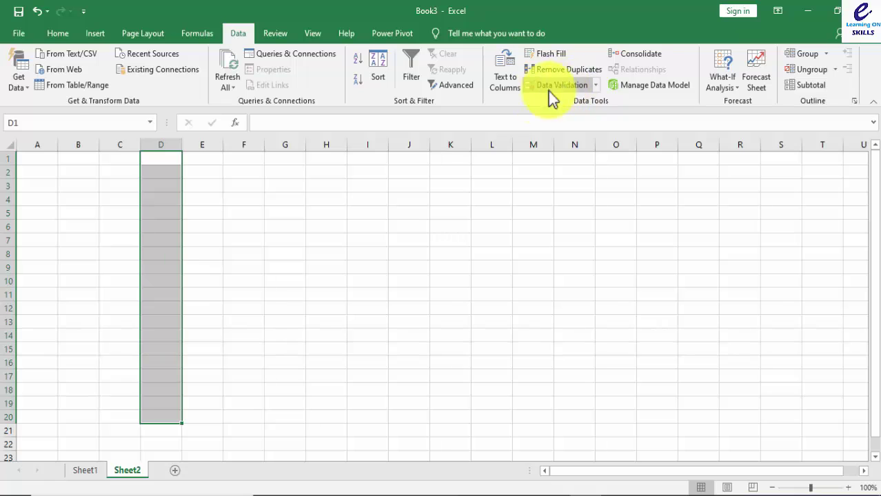
pyautogui.click(279, 215)
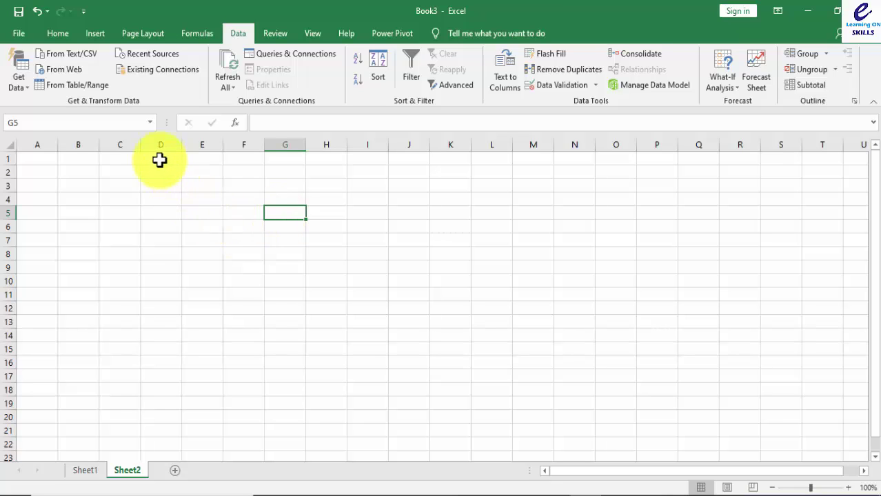
# Apply the 20% - Accent2 style from the Home Cell Styles gallery to D1:J15.
pyautogui.moveTo(159, 159)
pyautogui.mouseDown()
pyautogui.moveTo(344, 327)
pyautogui.moveTo(390, 340)
pyautogui.mouseUp()
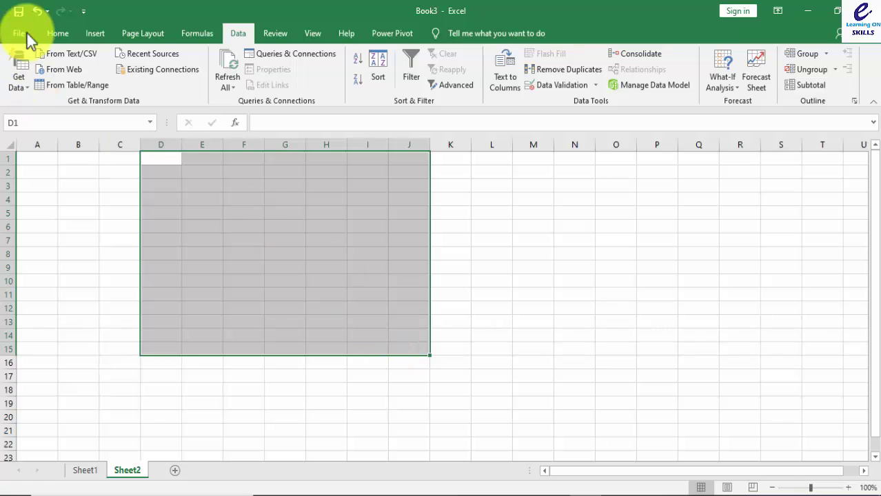
pyautogui.click(58, 33)
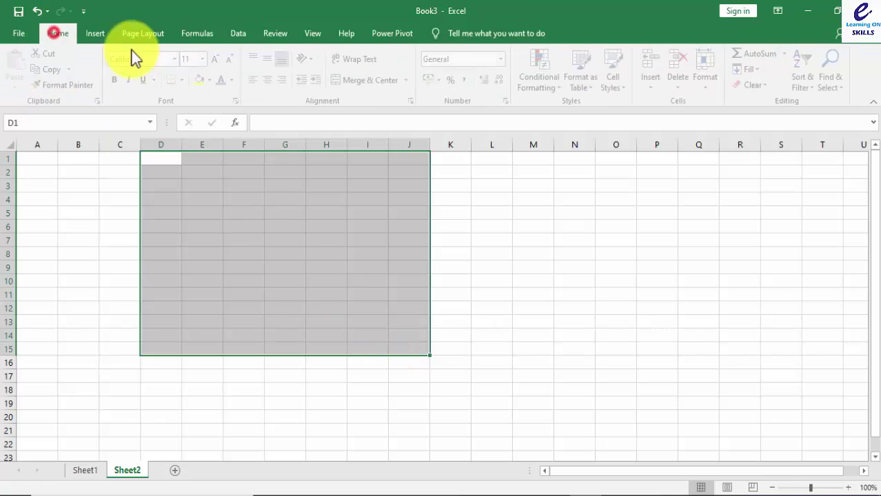
pyautogui.click(583, 88)
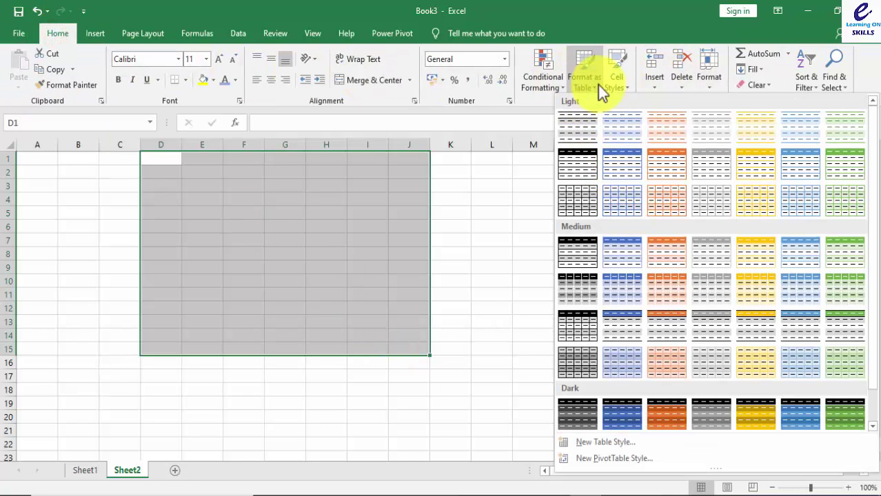
pyautogui.click(616, 81)
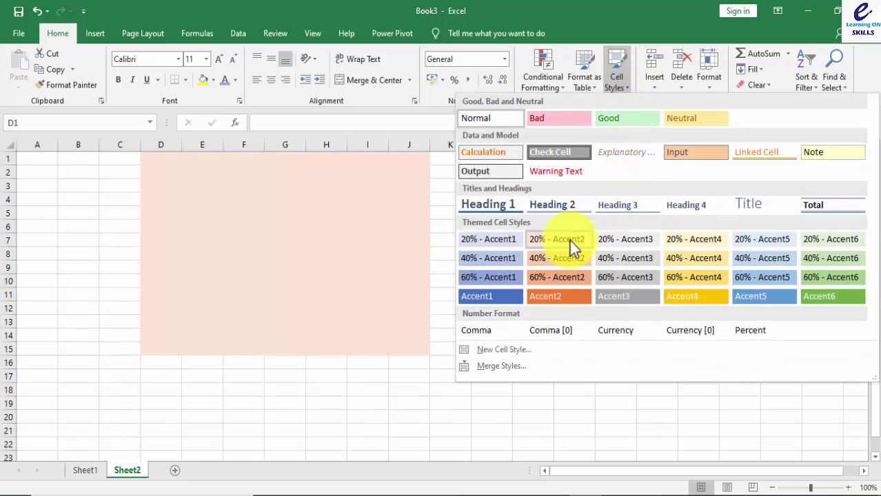
pyautogui.click(579, 239)
pyautogui.click(375, 281)
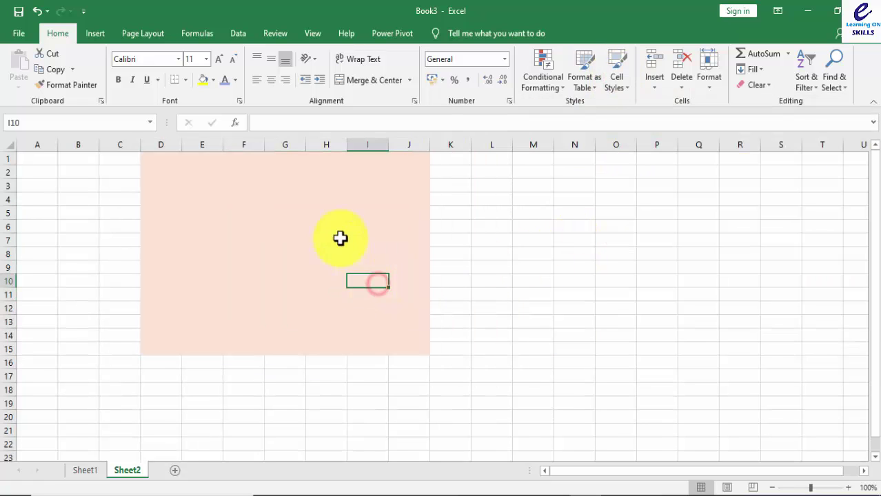
# Reselect the shaded block D1:J15 and switch to the Data tab.
pyautogui.click(340, 239)
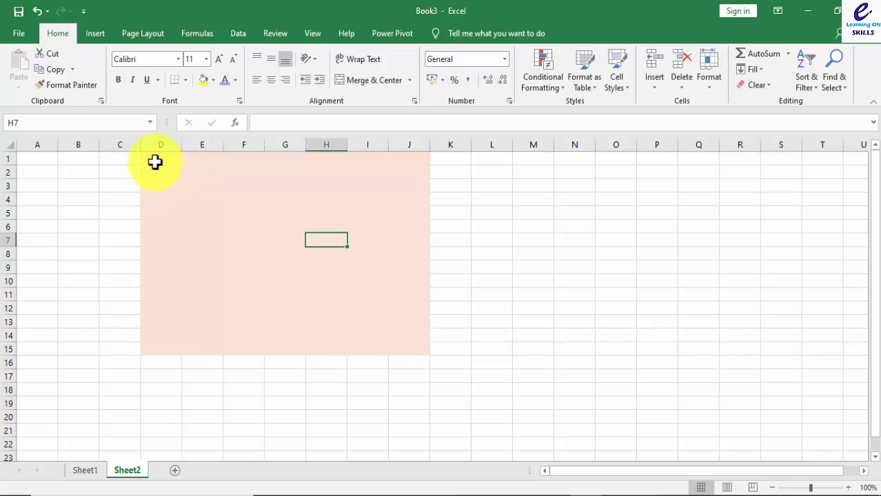
pyautogui.moveTo(155, 162); pyautogui.dragTo(407, 350)
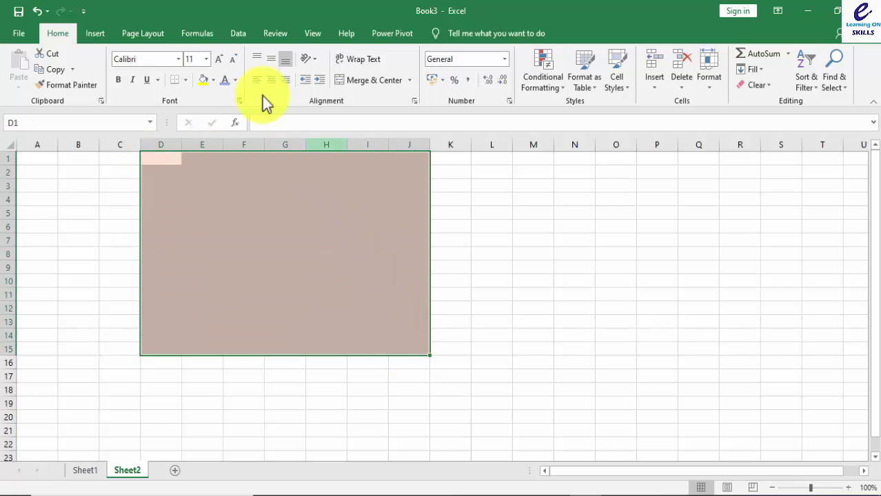
pyautogui.click(240, 35)
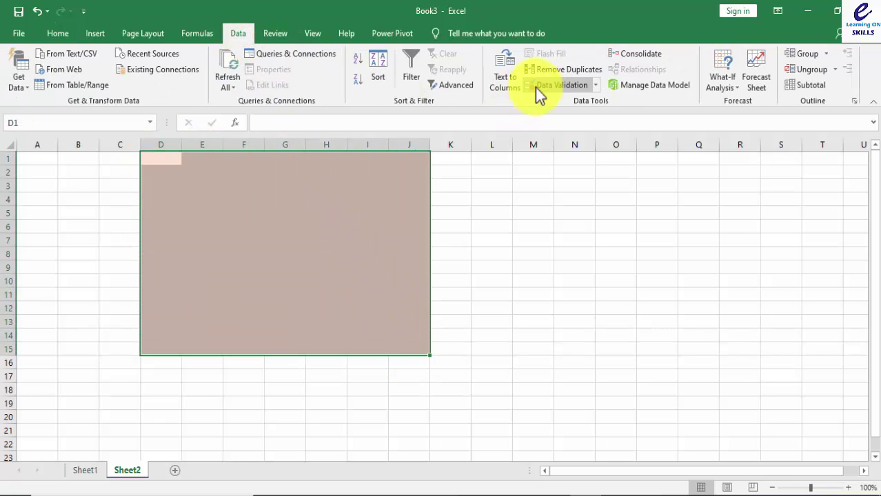
# Add a validation rule to D1:J15 allowing only whole numbers between 100 and 500.
pyautogui.click(544, 88)
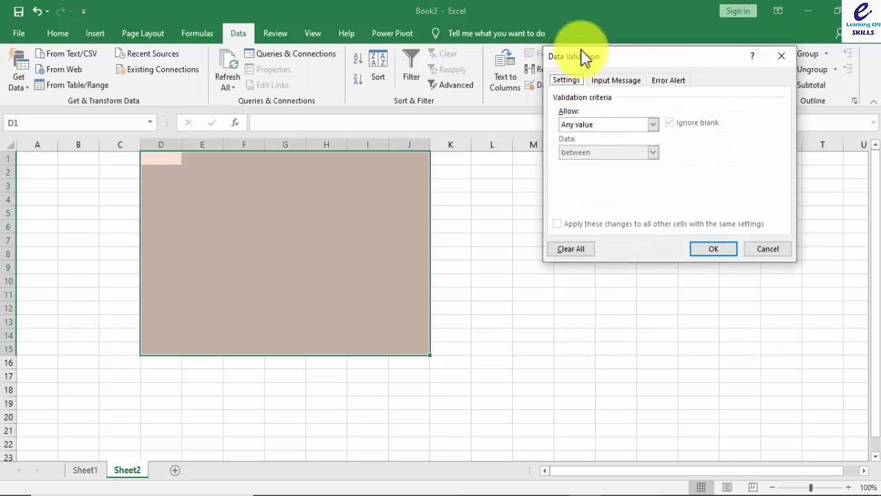
pyautogui.moveTo(580, 55); pyautogui.dragTo(428, 23)
pyautogui.click(430, 92)
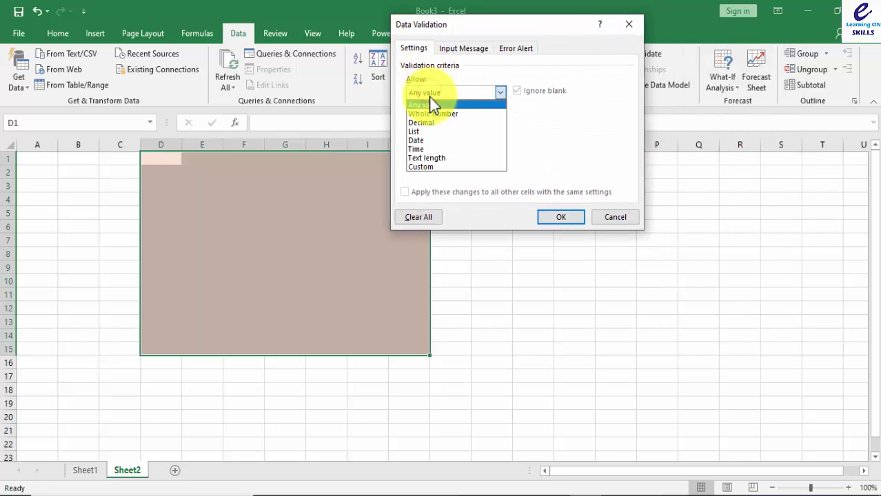
pyautogui.click(431, 114)
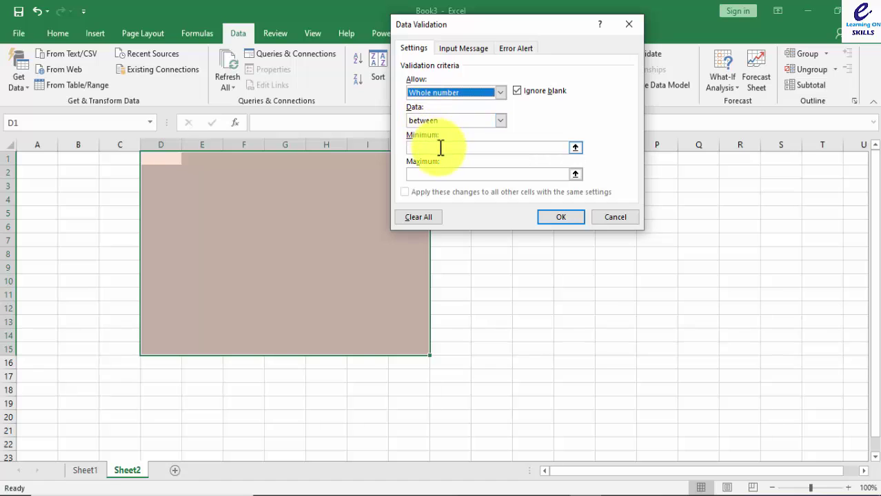
pyautogui.click(440, 148)
pyautogui.write('100')
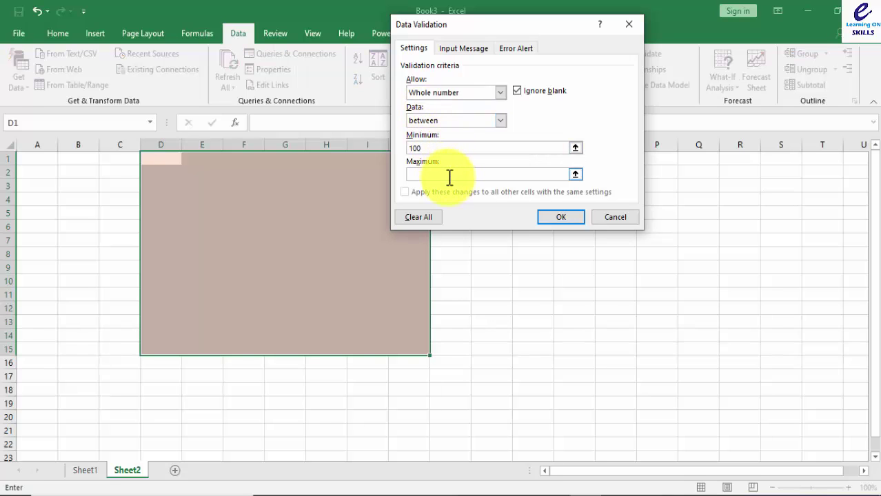
pyautogui.click(448, 175)
pyautogui.click(561, 218)
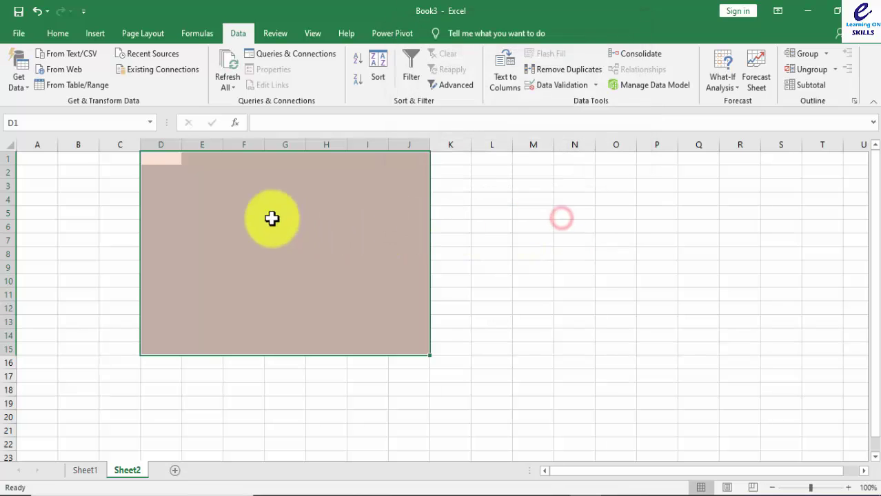
# Test the rule by entering 65 in F2 and cancel the rejection.
pyautogui.click(249, 172)
pyautogui.write('65')
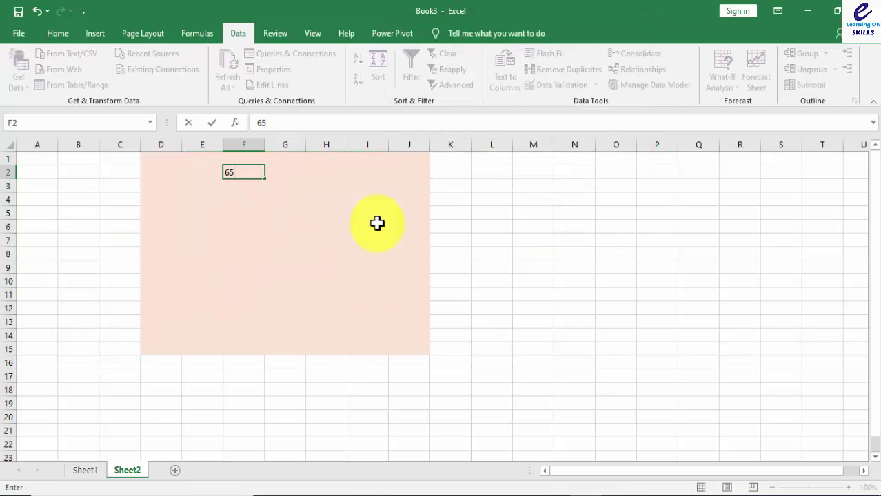
pyautogui.press('Return')
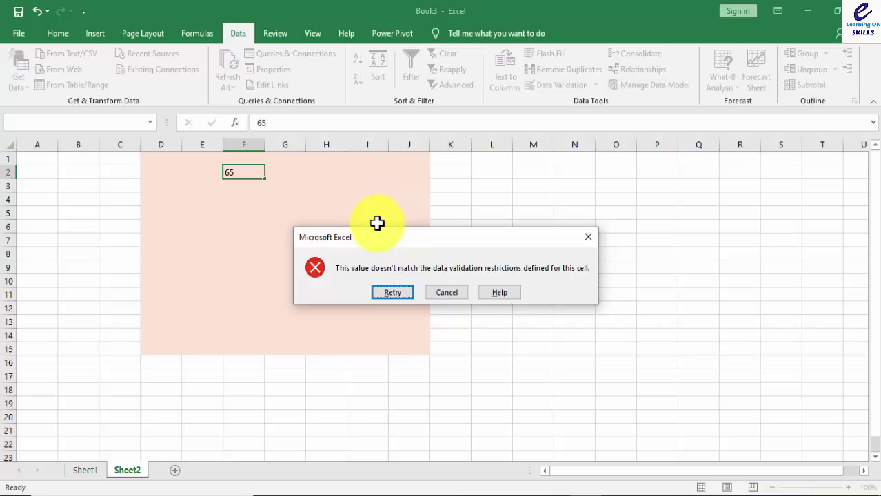
pyautogui.click(446, 293)
# Enter 456, 321, 254 and 123 in cells F3:F6.
pyautogui.click(256, 188)
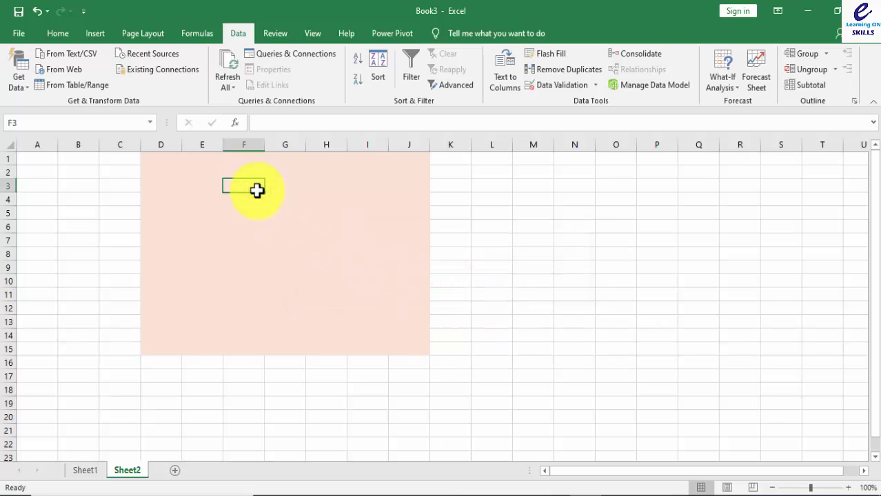
pyautogui.write('abc')
pyautogui.press('Return')
pyautogui.write('321')
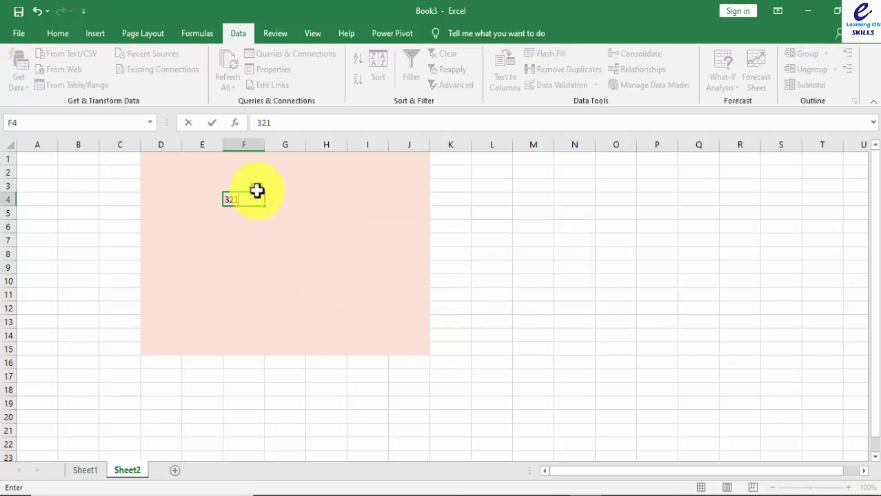
pyautogui.press('Return')
pyautogui.write('254')
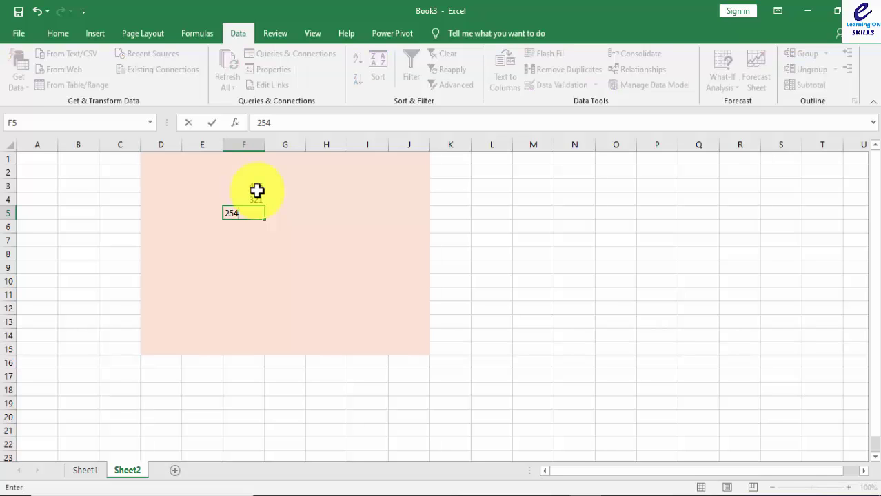
pyautogui.press('Return')
pyautogui.write('123')
pyautogui.press('Return')
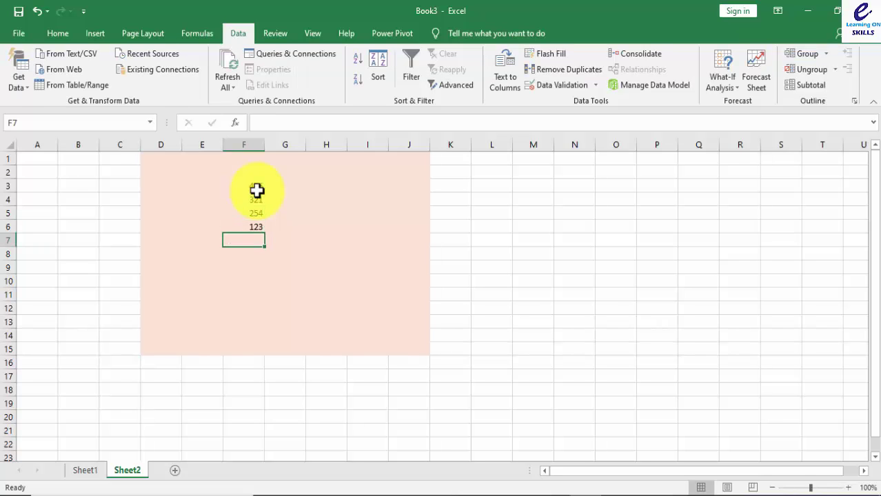
# Try 501 in F7 and cancel the rejection.
pyautogui.write('501')
pyautogui.press('Return')
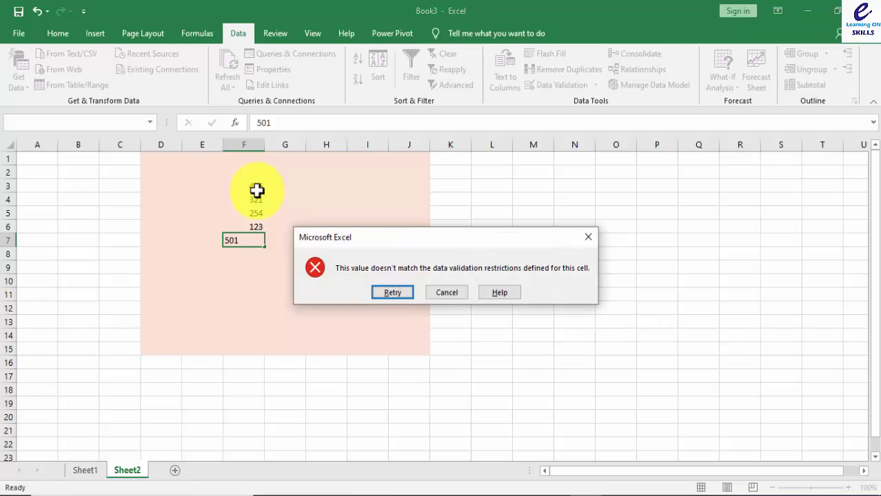
pyautogui.click(446, 294)
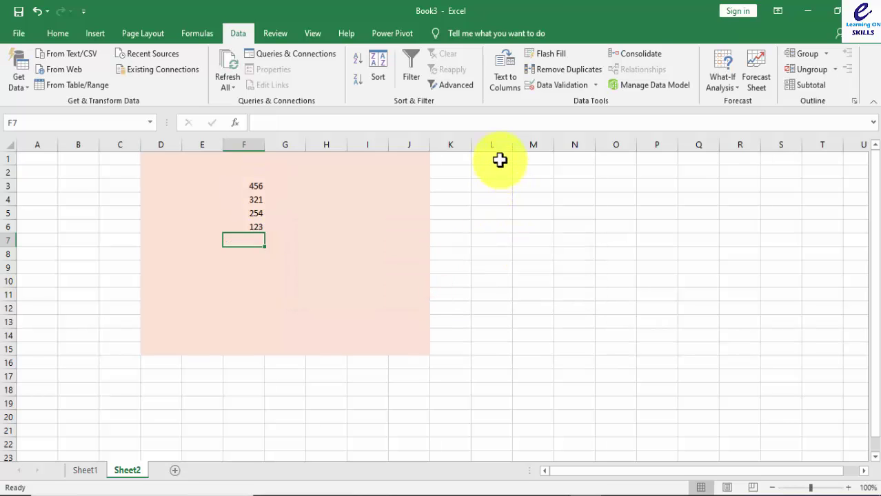
# Validate L1:Q17 to accept only whole numbers not between 100 and 500.
pyautogui.moveTo(500, 160); pyautogui.dragTo(716, 376)
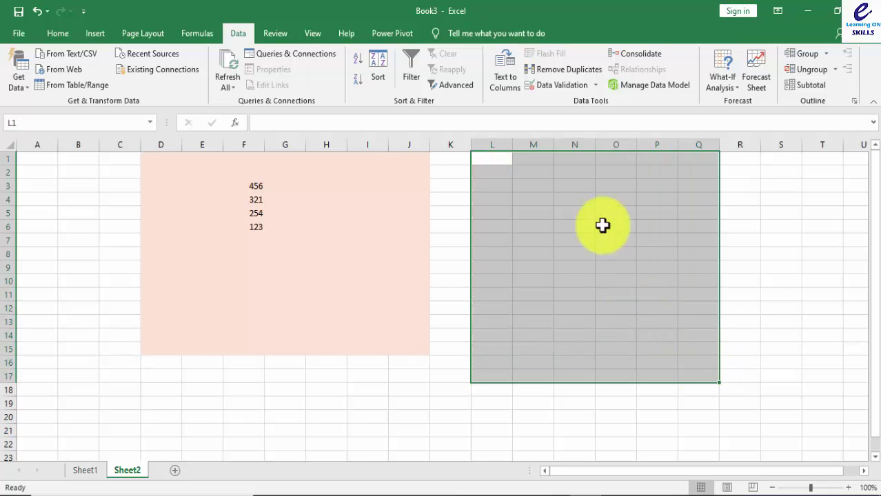
pyautogui.click(554, 85)
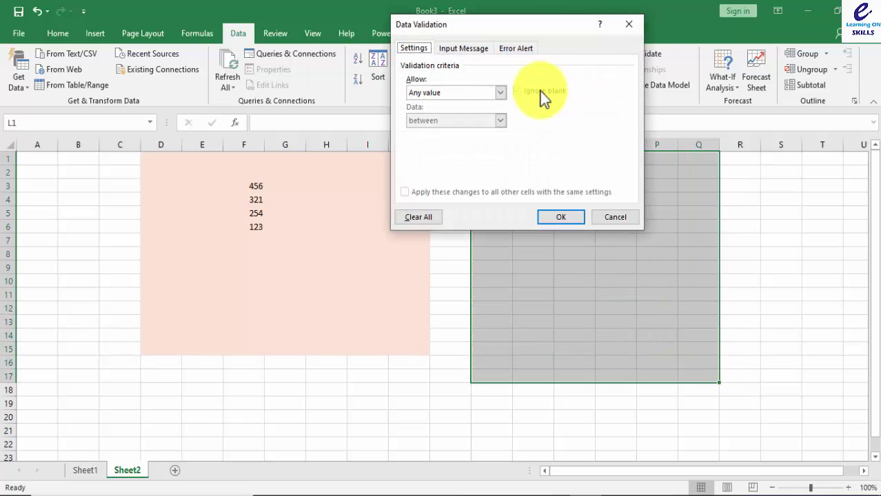
pyautogui.click(451, 95)
pyautogui.click(440, 113)
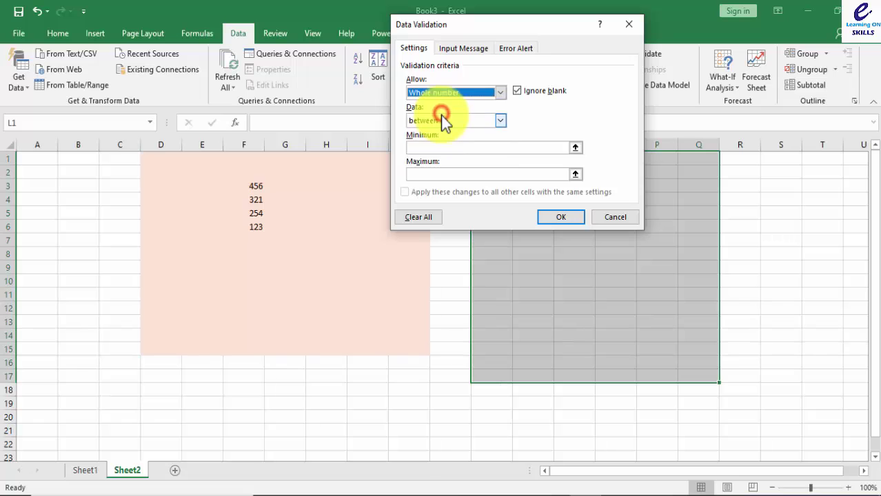
pyautogui.click(441, 120)
pyautogui.click(438, 146)
pyautogui.write('100')
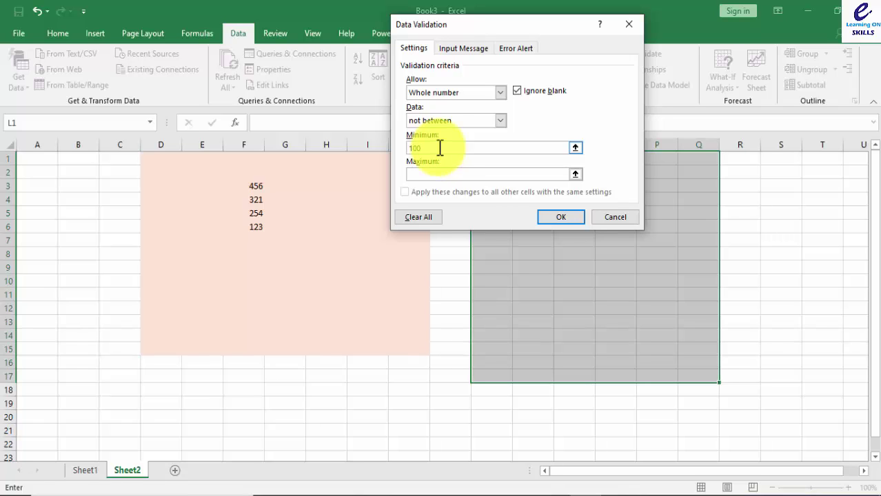
pyautogui.click(442, 176)
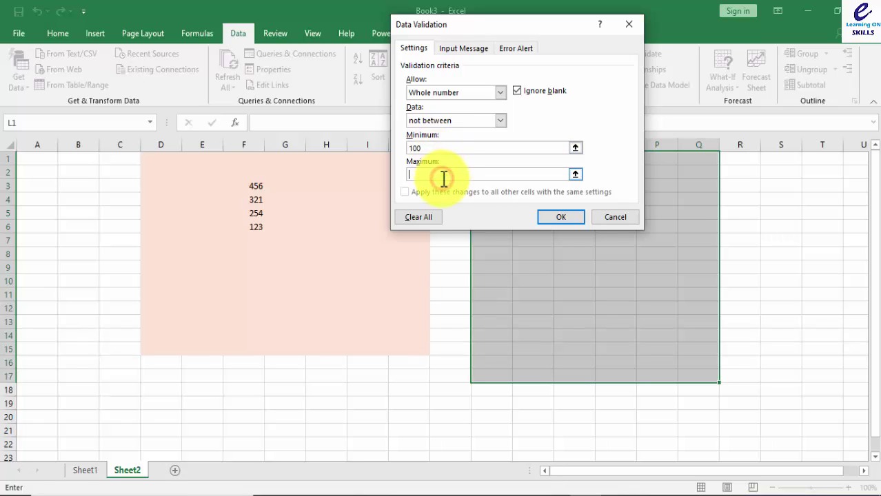
pyautogui.write('500')
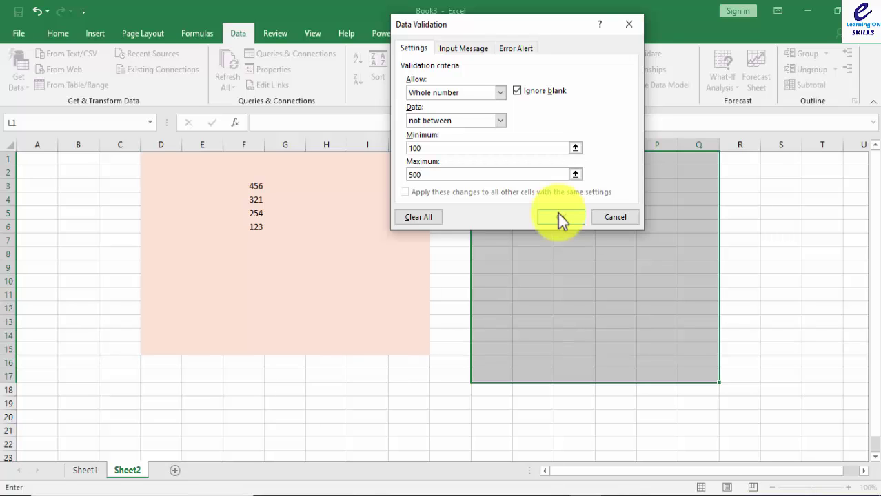
pyautogui.moveTo(455, 24); pyautogui.dragTo(325, 14)
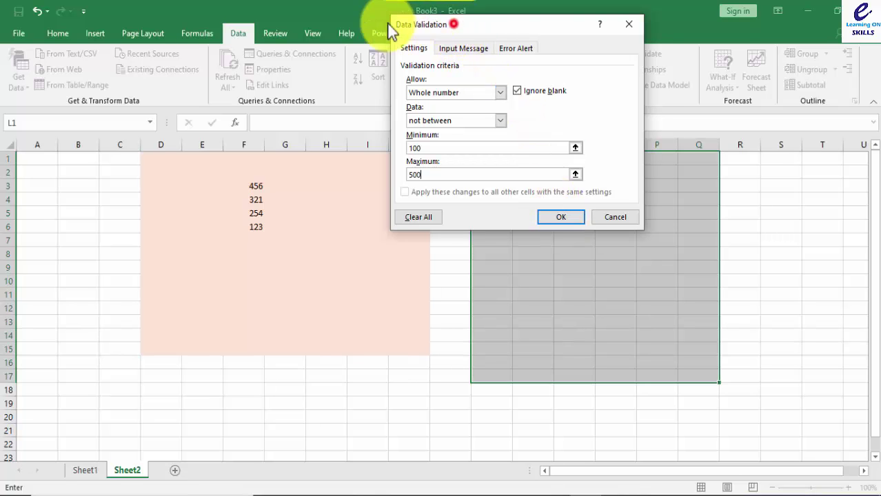
pyautogui.click(427, 207)
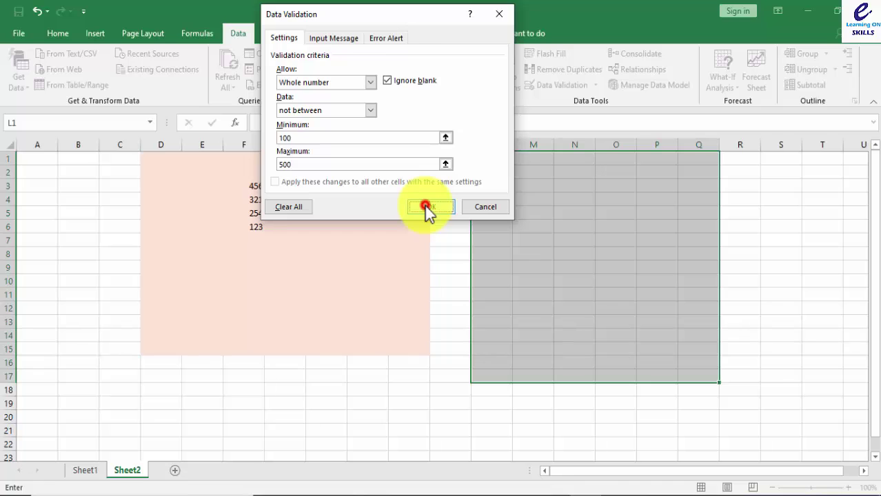
pyautogui.click(556, 188)
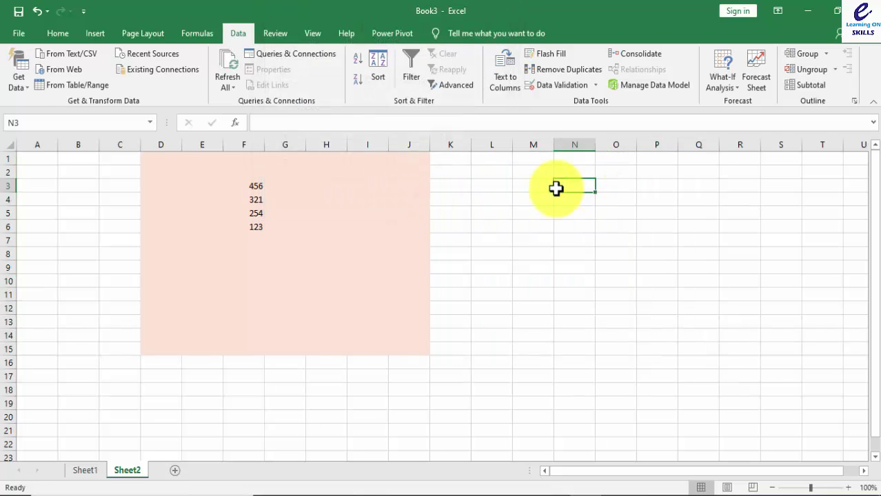
# Try 123, 456 and 123 again in N3, cancelling each rejection.
pyautogui.write('123')
pyautogui.press('Return')
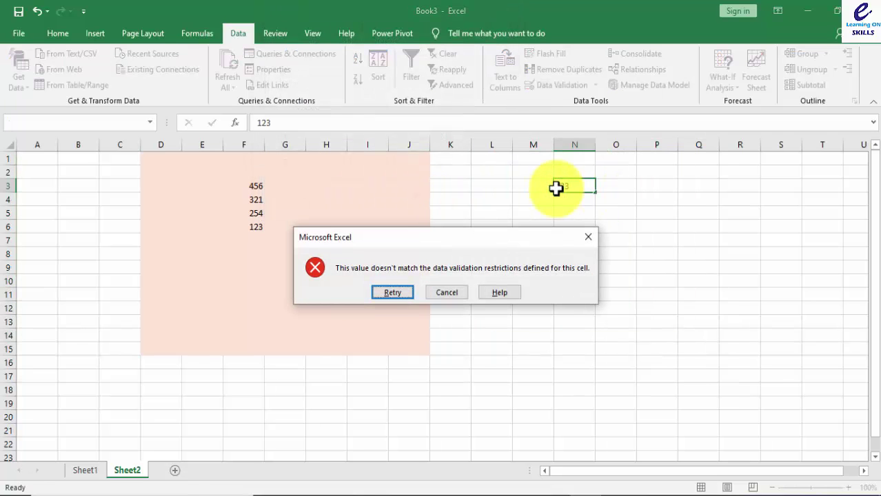
pyautogui.press('Return')
pyautogui.write('65')
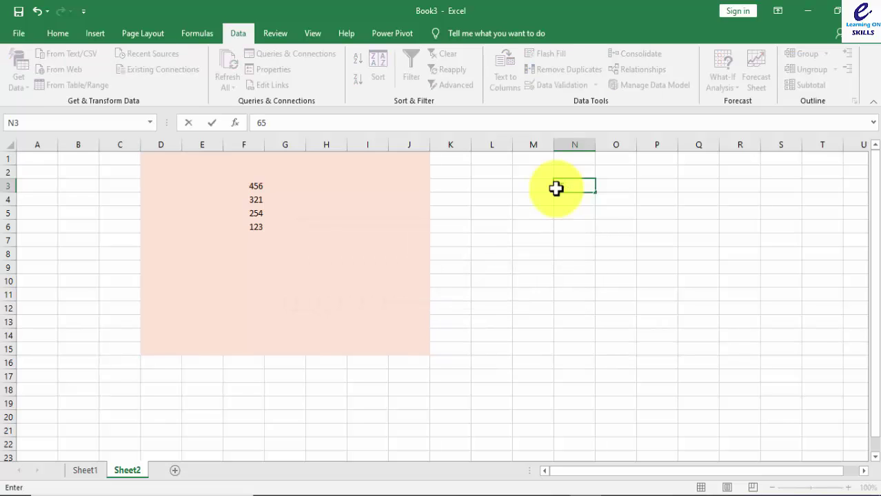
pyautogui.press('BackSpace')
pyautogui.press('BackSpace')
pyautogui.write('456')
pyautogui.press('Return')
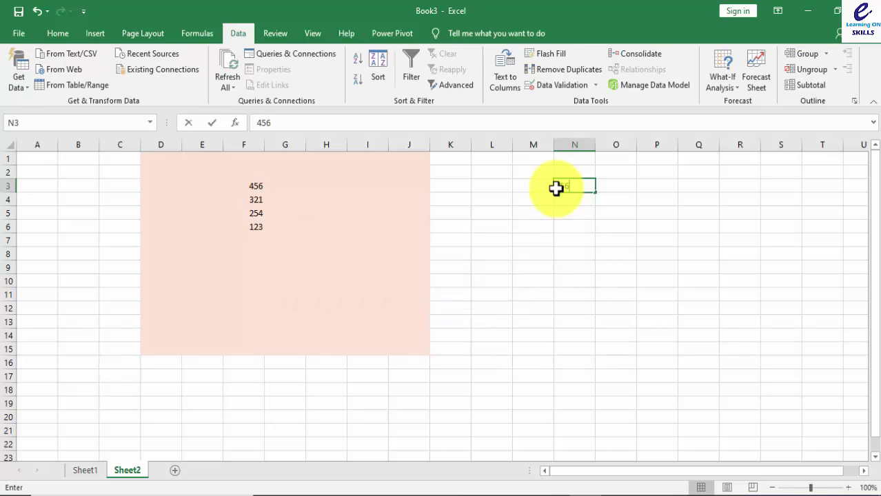
pyautogui.press('Escape')
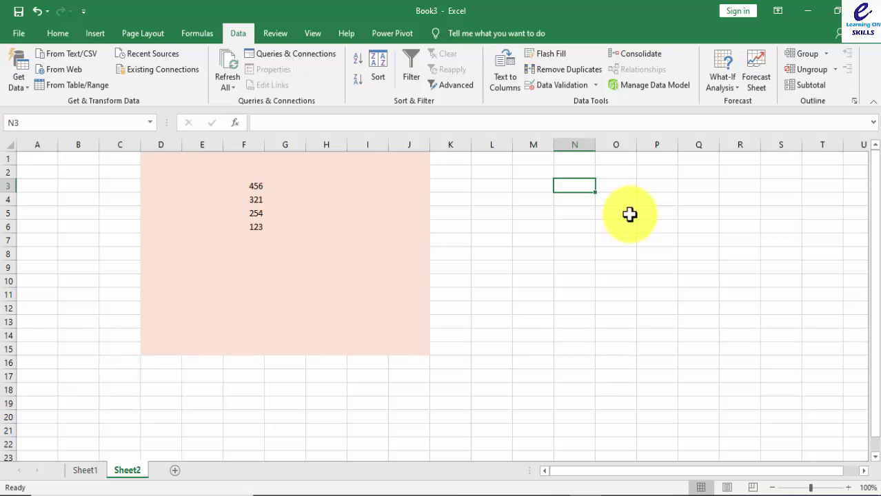
pyautogui.write('123')
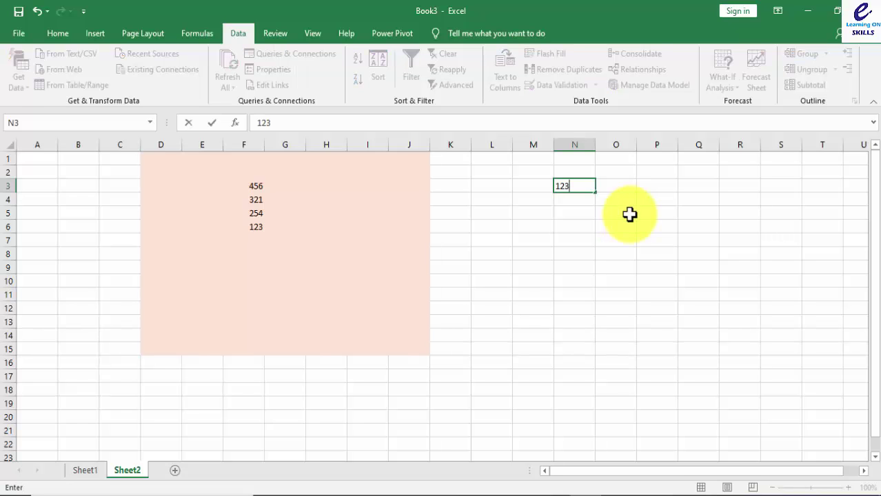
pyautogui.press('Return')
pyautogui.press('Escape')
# Enter 654 and 987 in N3:N4, cancel a rejected 100, then enter 69 in N5.
pyautogui.write('654')
pyautogui.press('Return')
pyautogui.write('987')
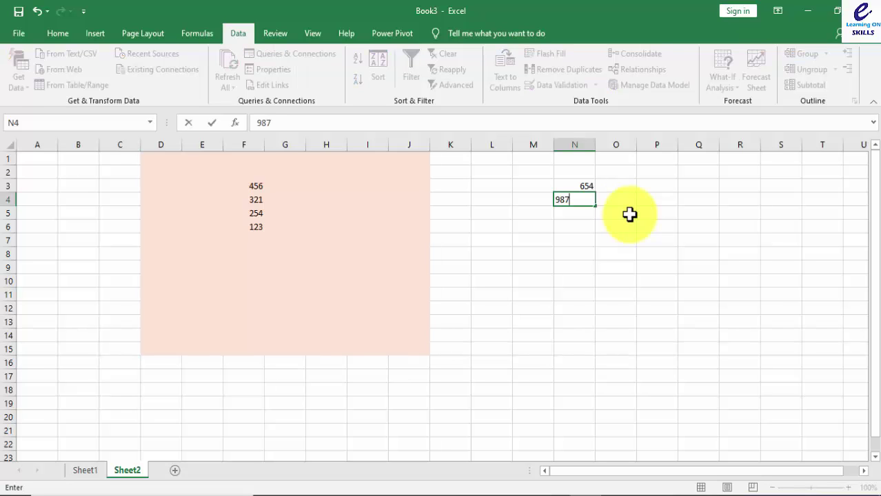
pyautogui.press('Return')
pyautogui.write('100')
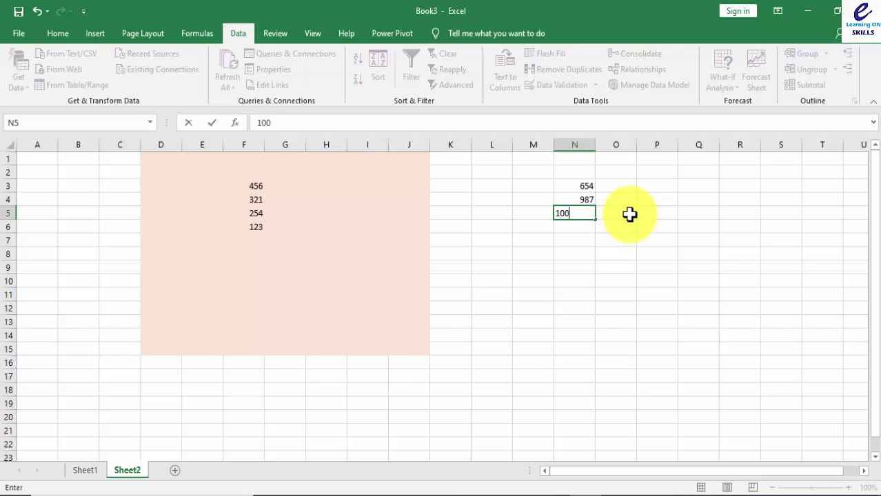
pyautogui.press('Return')
pyautogui.press('Escape')
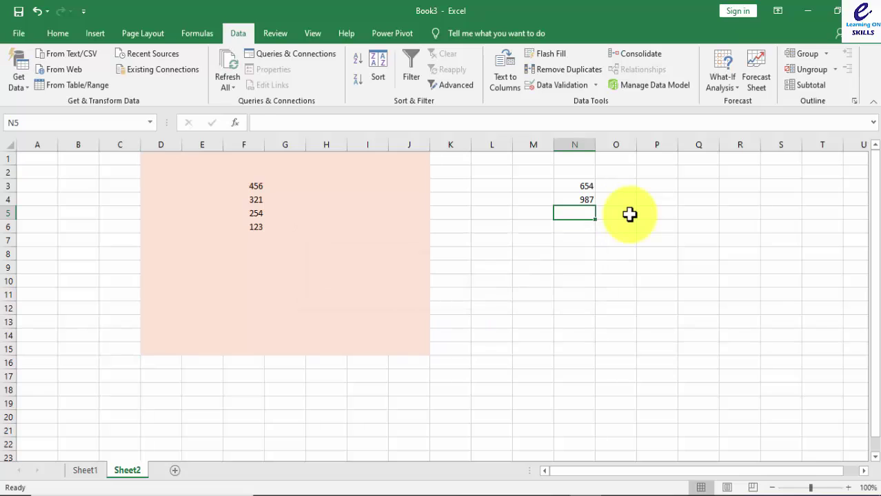
pyautogui.write('69')
pyautogui.press('Return')
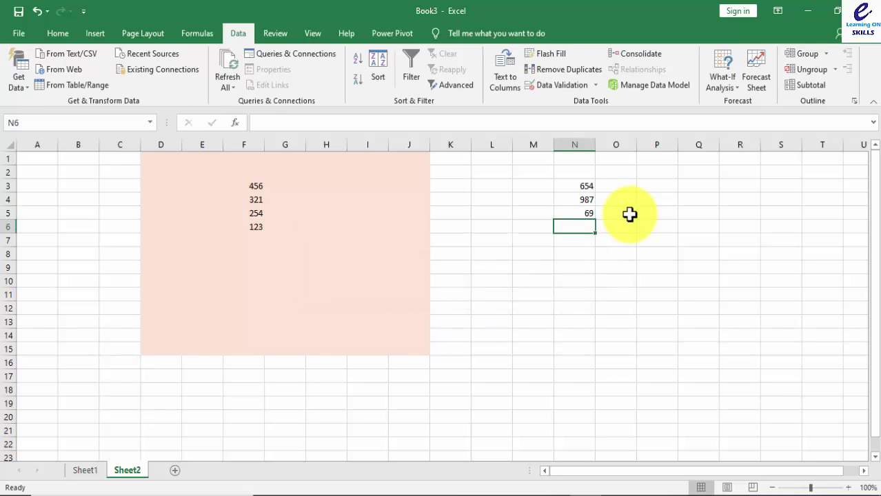
pyautogui.scroll(-2, 604, 272)
# Open validation for K17:O23, extend it to unvalidated cells, and try equal to and not equal to comparisons.
pyautogui.moveTo(630, 293); pyautogui.dragTo(449, 376)
pyautogui.click(551, 88)
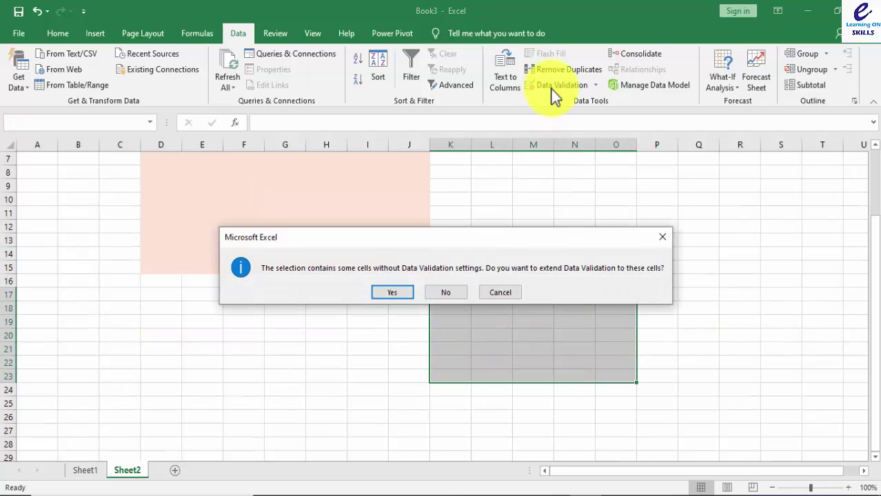
pyautogui.click(391, 295)
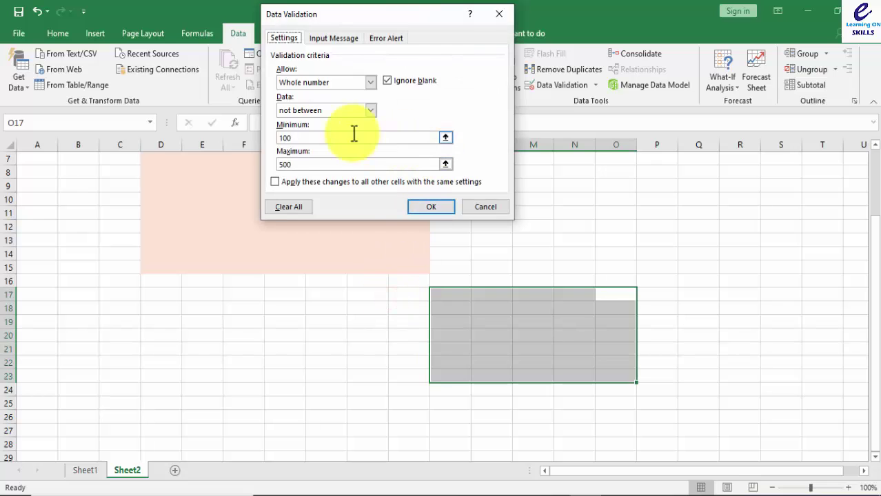
pyautogui.click(323, 110)
pyautogui.click(304, 141)
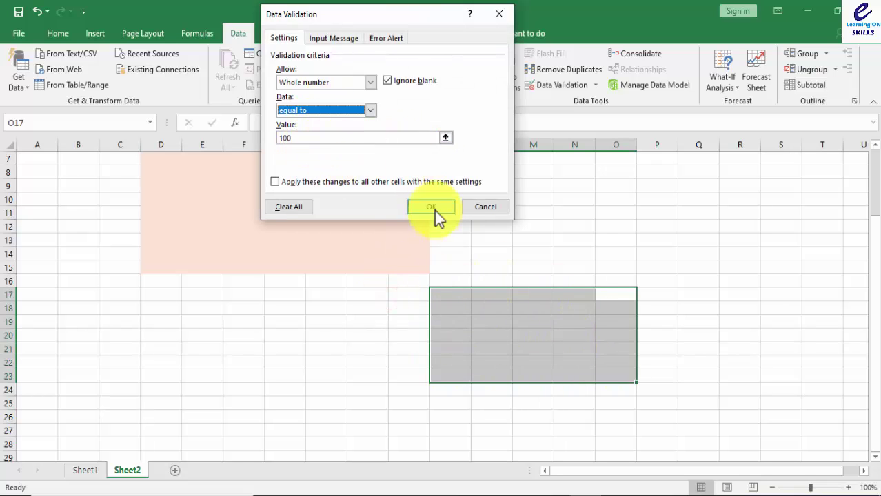
pyautogui.click(370, 111)
pyautogui.click(321, 149)
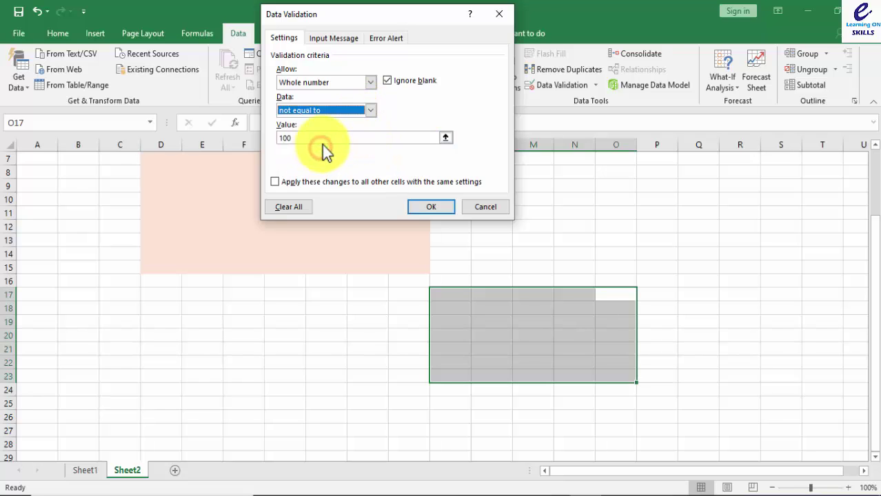
pyautogui.click(328, 138)
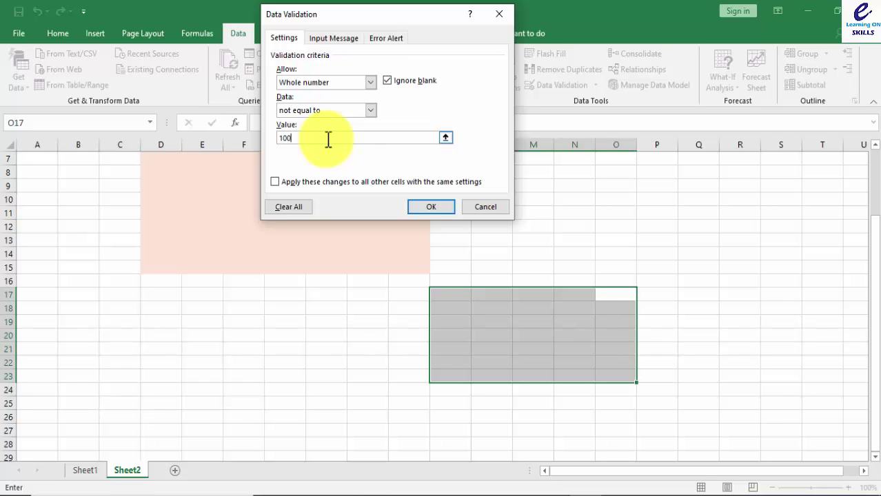
# Try greater than, less than and greater than or equal, then apply less than or equal to 100.
pyautogui.click(370, 111)
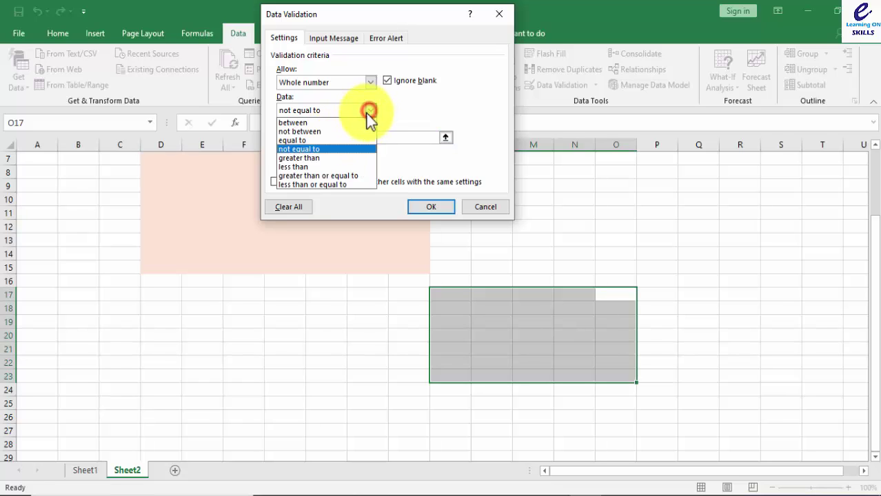
pyautogui.click(329, 158)
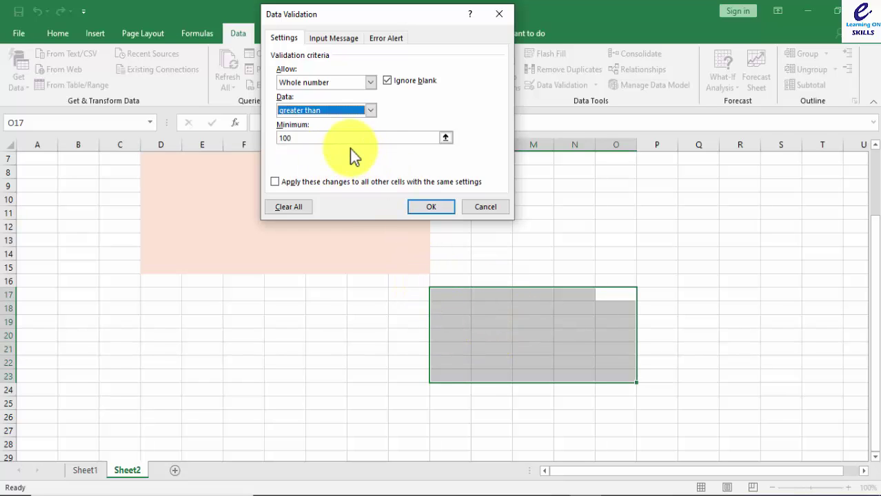
pyautogui.click(369, 110)
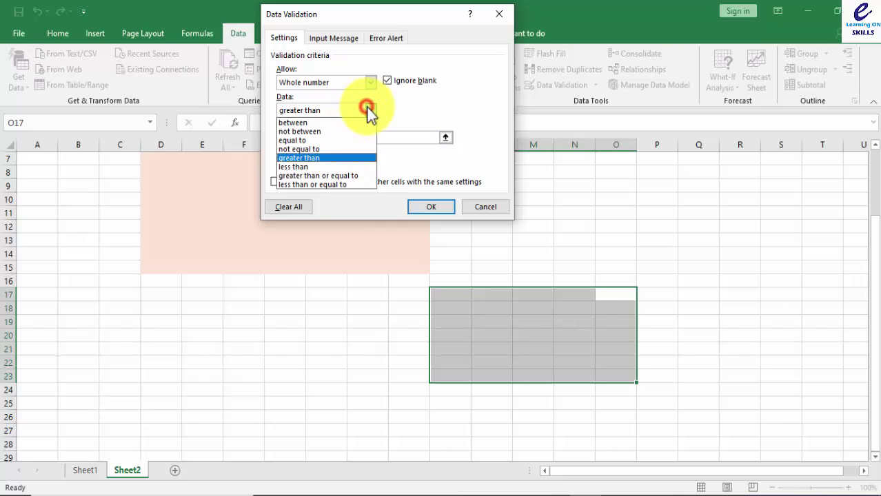
pyautogui.click(317, 167)
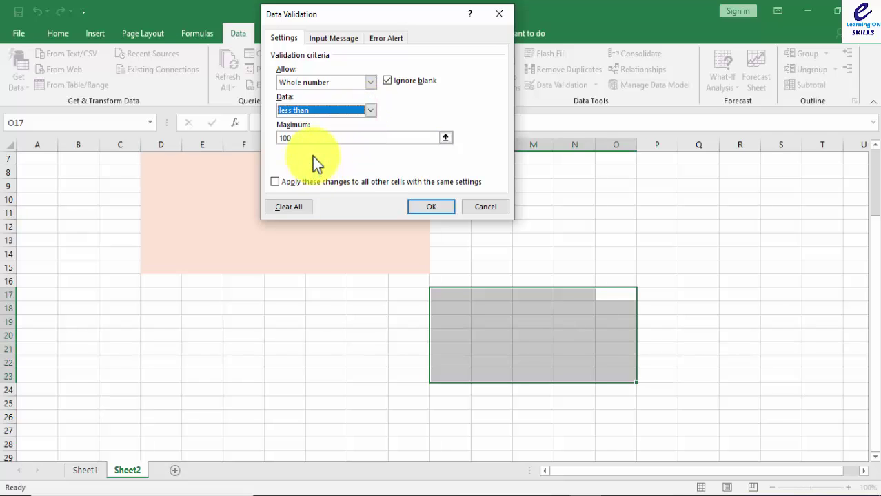
pyautogui.click(370, 111)
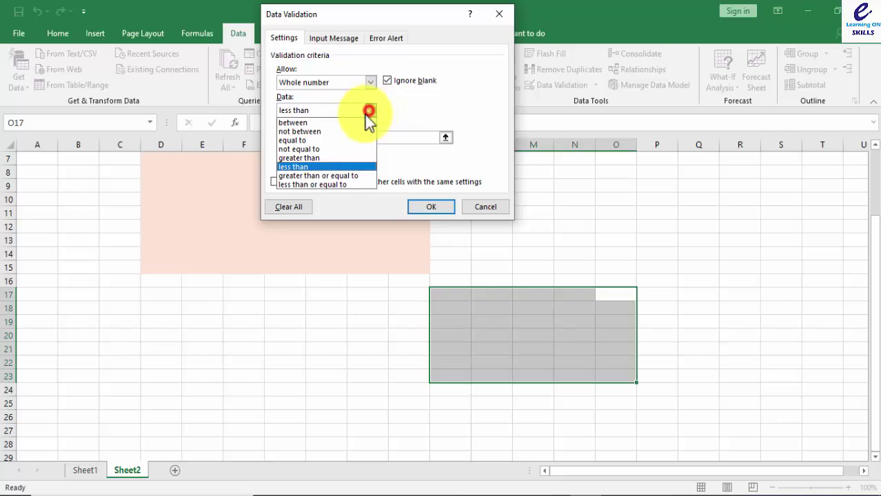
pyautogui.click(330, 177)
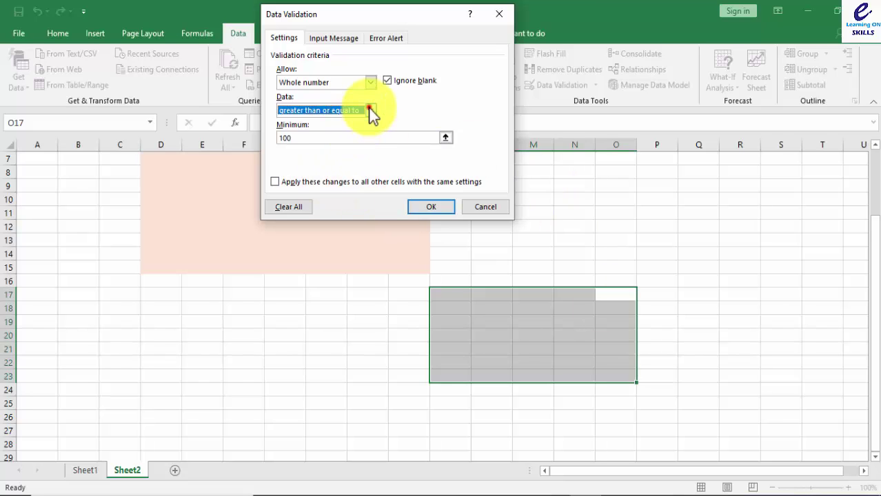
pyautogui.click(370, 110)
pyautogui.click(327, 184)
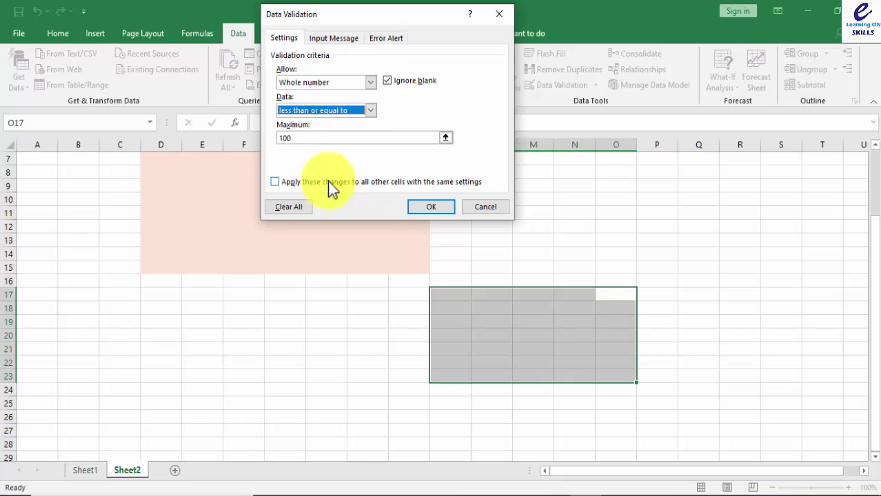
pyautogui.click(427, 206)
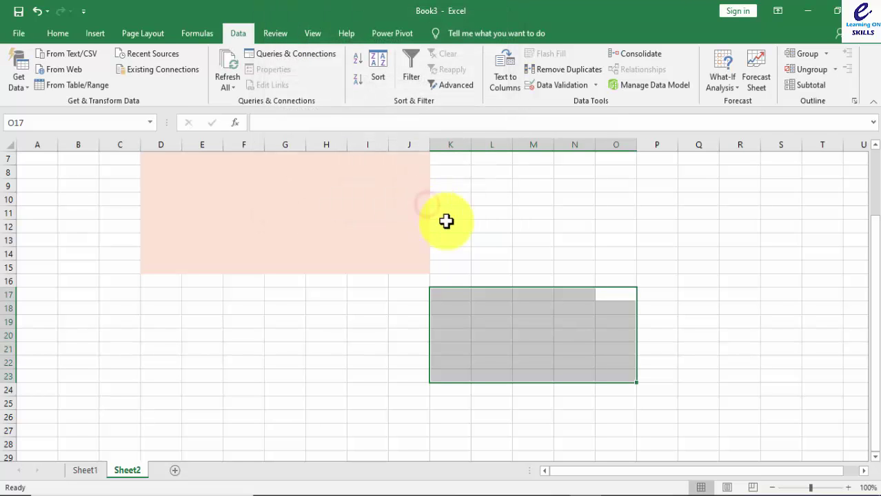
# Erase the validation rules on D1:P23 by setting Allow to Any value.
pyautogui.scroll(2, 541, 217)
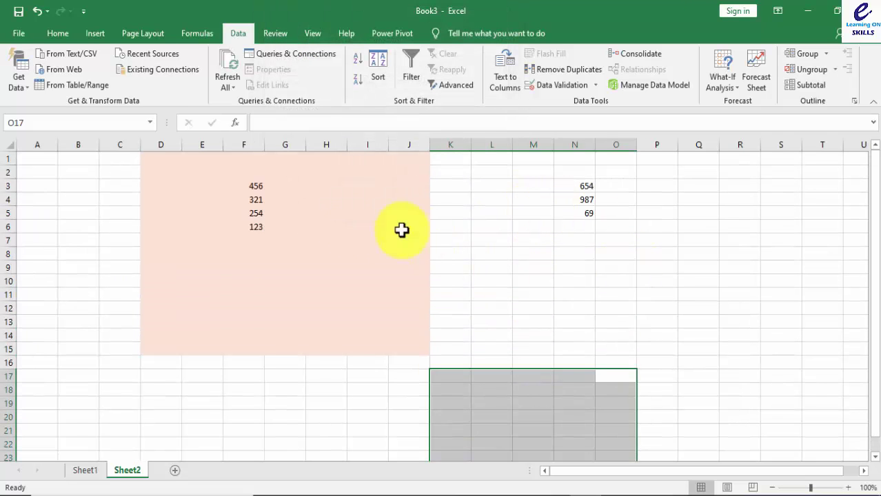
pyautogui.moveTo(153, 158)
pyautogui.mouseDown()
pyautogui.moveTo(636, 443)
pyautogui.moveTo(668, 403)
pyautogui.mouseUp()
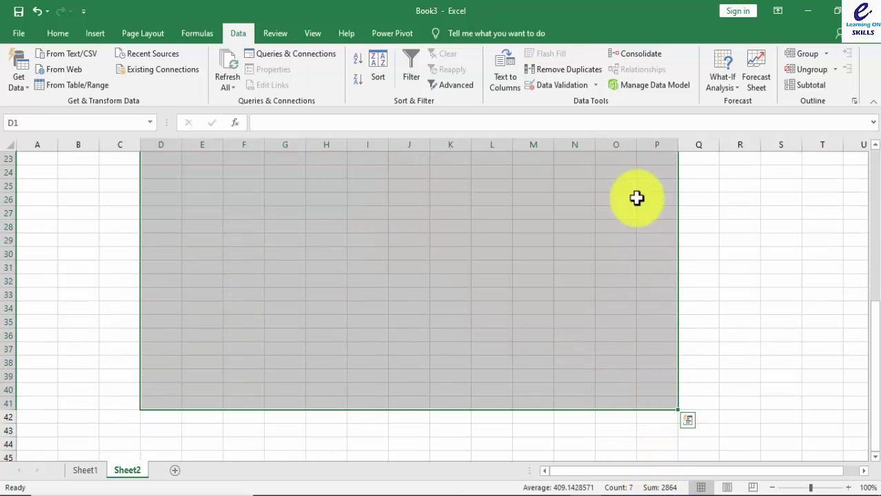
pyautogui.click(556, 85)
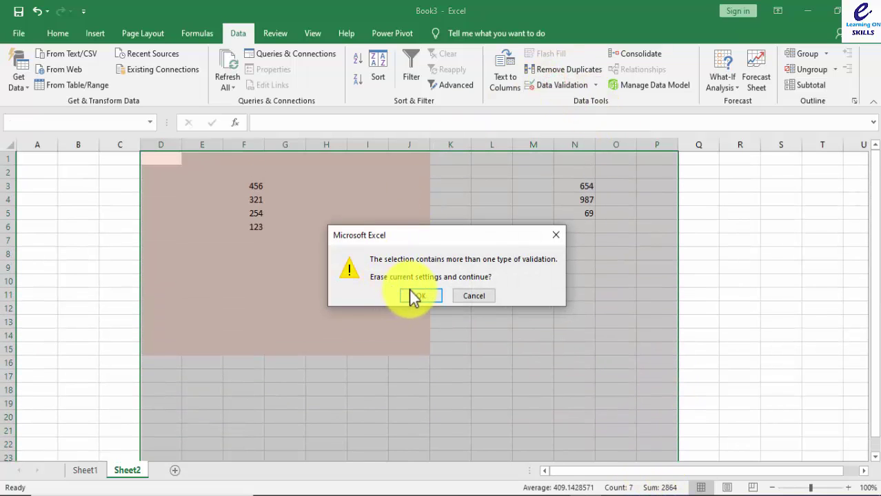
pyautogui.click(411, 296)
pyautogui.click(319, 81)
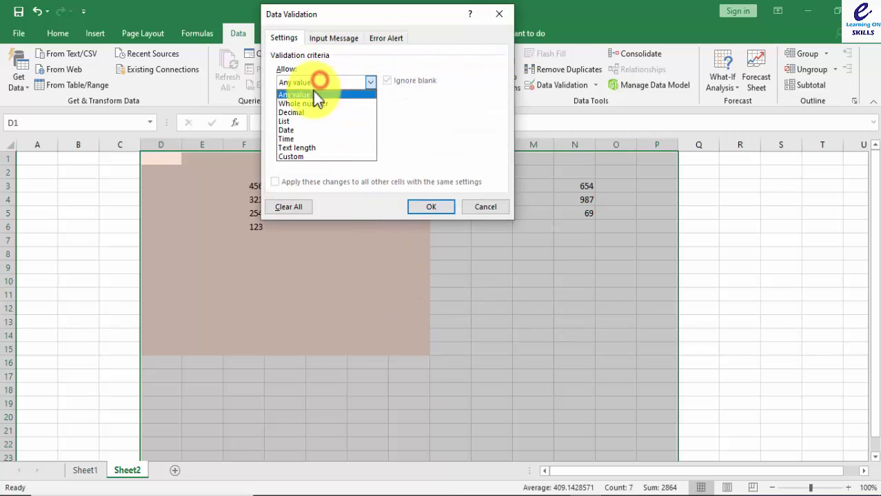
pyautogui.click(309, 95)
pyautogui.click(421, 207)
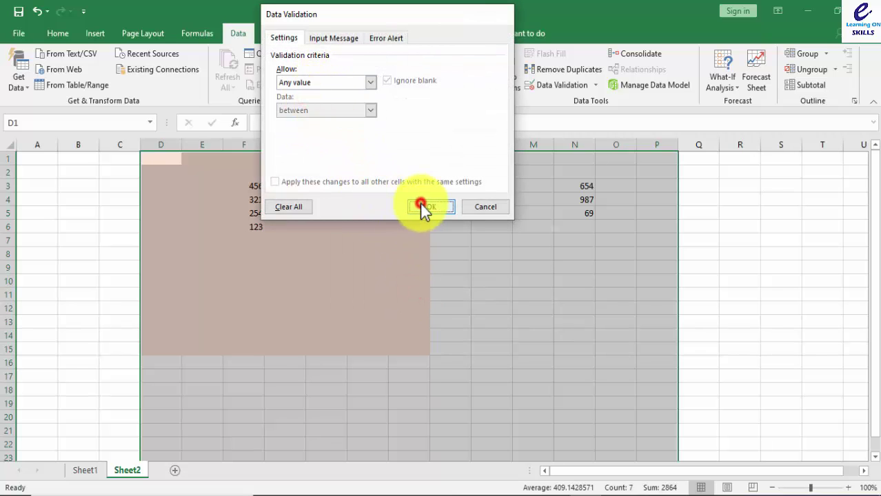
# Check cell K11's validation settings and close them unchanged.
pyautogui.click(457, 295)
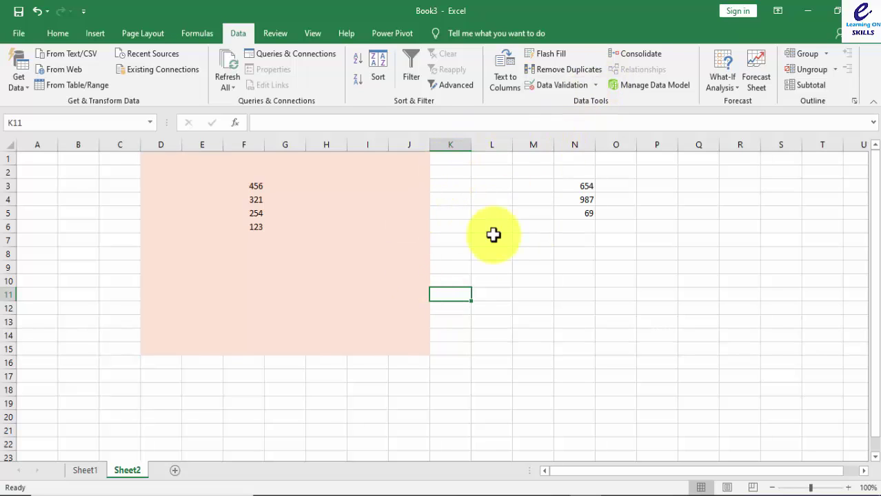
pyautogui.click(585, 83)
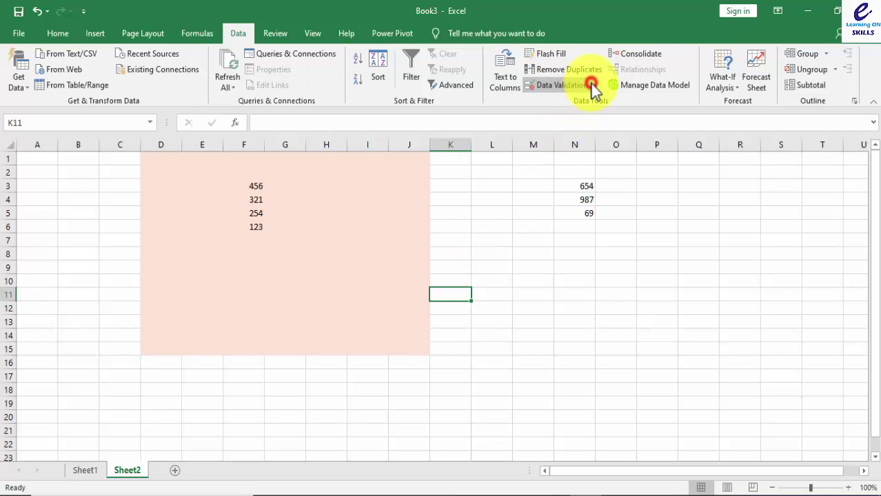
pyautogui.click(337, 83)
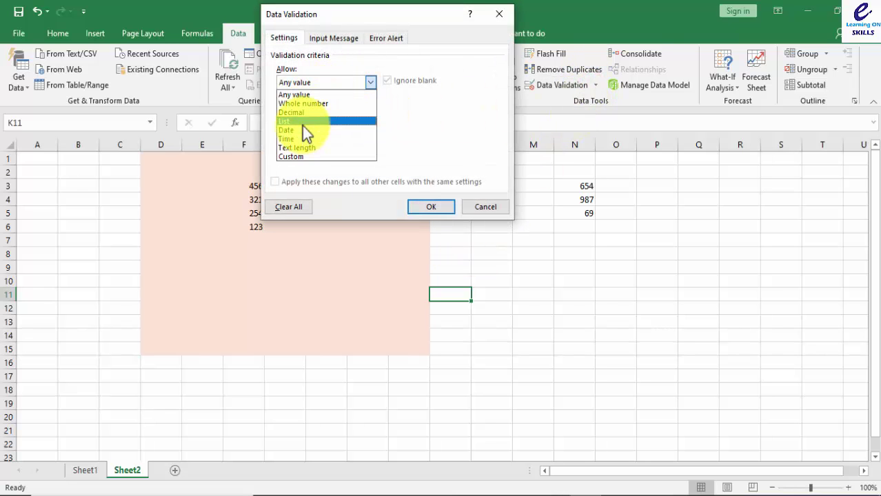
pyautogui.press('Escape')
pyautogui.press('Escape')
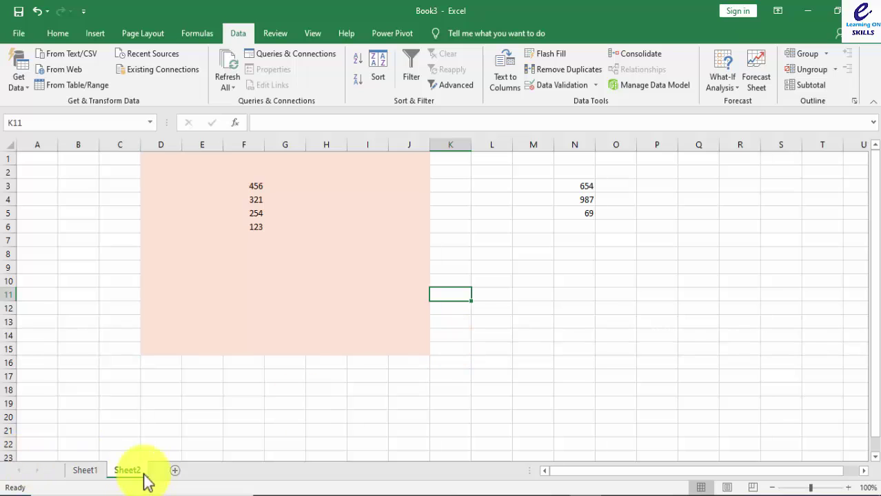
# Enter 456, 123, 231, 12, 13, 3, 321, 31, 31, 1231 and 2 down column M from M17.
pyautogui.scroll(-5, 435, 259)
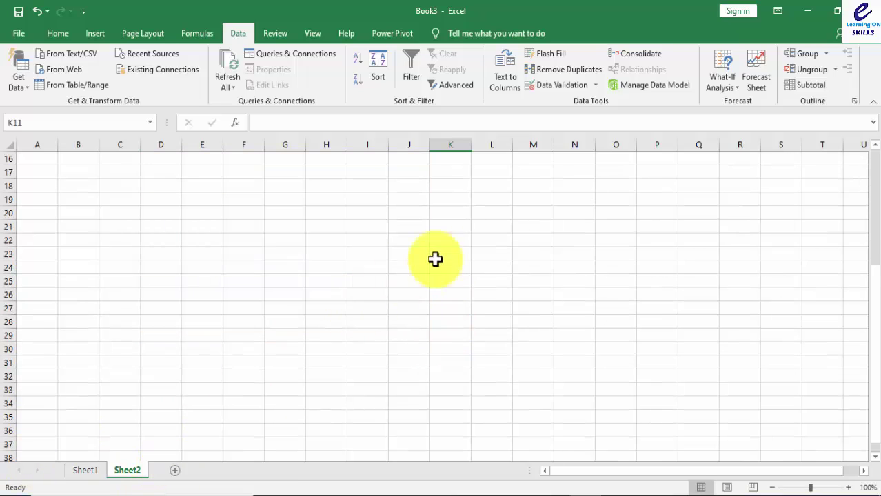
pyautogui.click(529, 173)
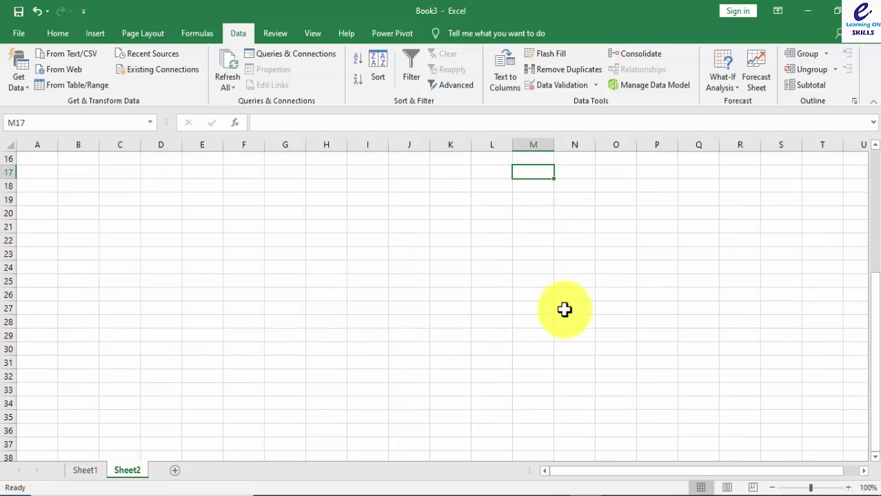
pyautogui.write('456')
pyautogui.press('Return')
pyautogui.write('123')
pyautogui.press('Return')
pyautogui.write('231')
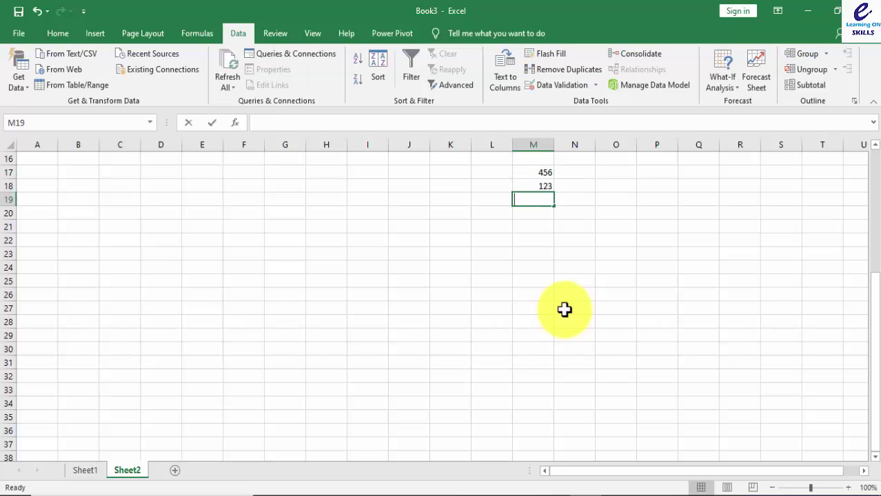
pyautogui.press('Return')
pyautogui.write('12')
pyautogui.press('Return')
pyautogui.write('132131')
pyautogui.press('Return')
pyautogui.write('32')
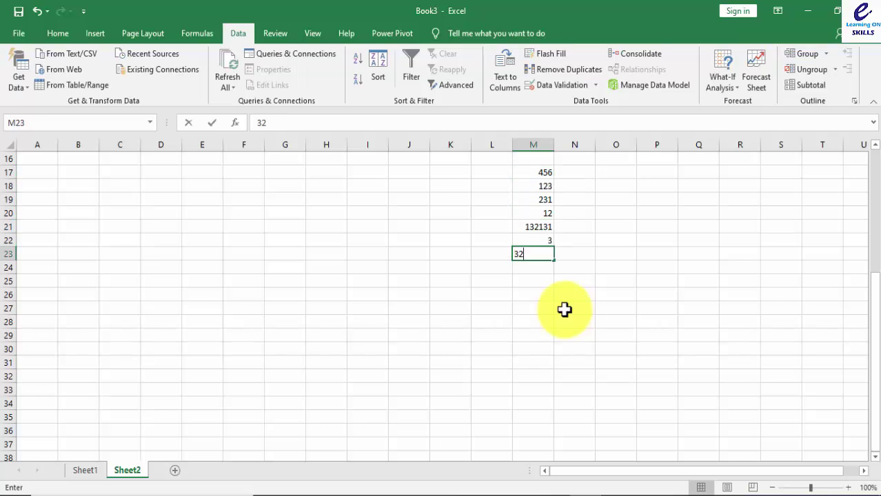
pyautogui.write(' 321 31 31 1231')
pyautogui.press('Return')
pyautogui.write('2')
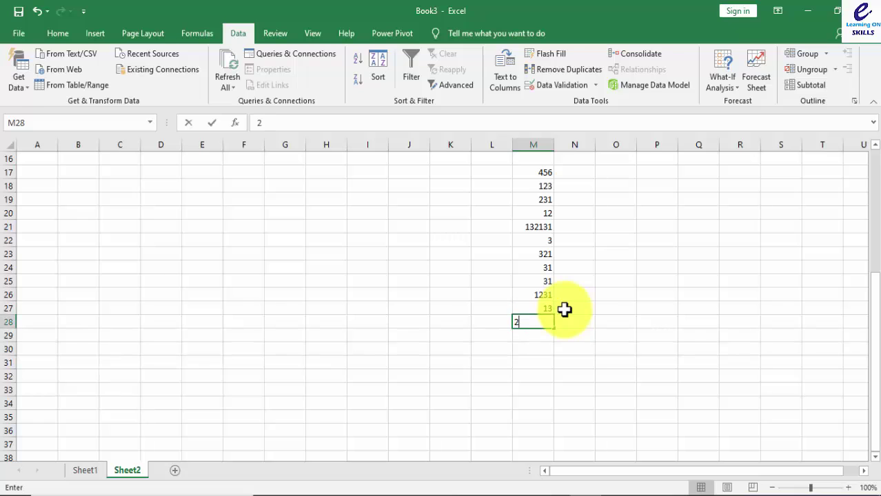
# Select M17:M28, start naming it in the Name Box, then abandon and deselect.
pyautogui.click(532, 175)
pyautogui.moveTo(532, 176); pyautogui.dragTo(517, 320)
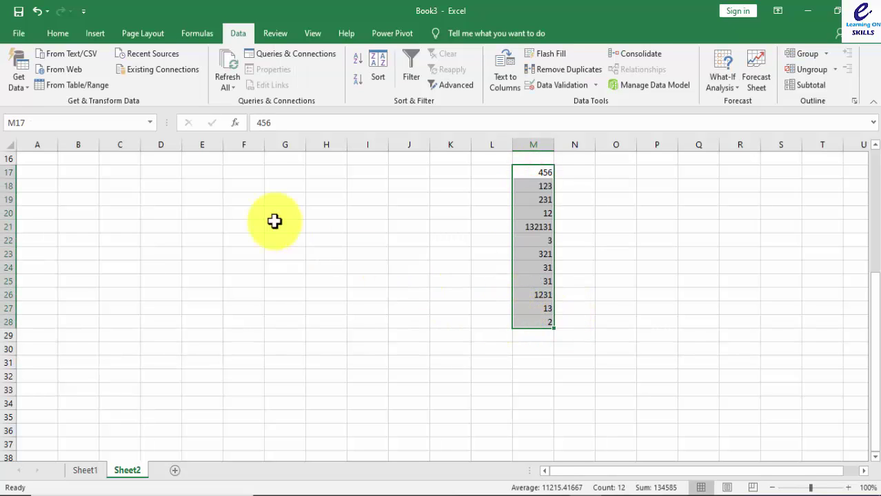
pyautogui.click(71, 124)
pyautogui.write('fca')
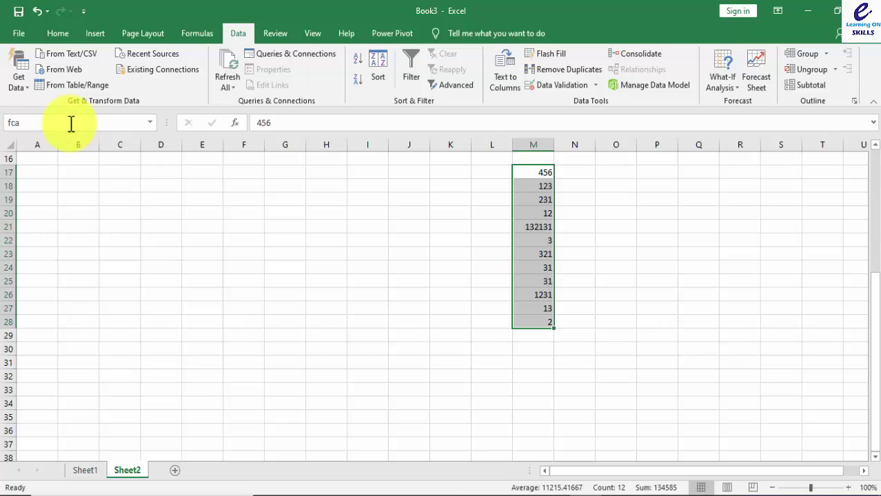
pyautogui.click(451, 320)
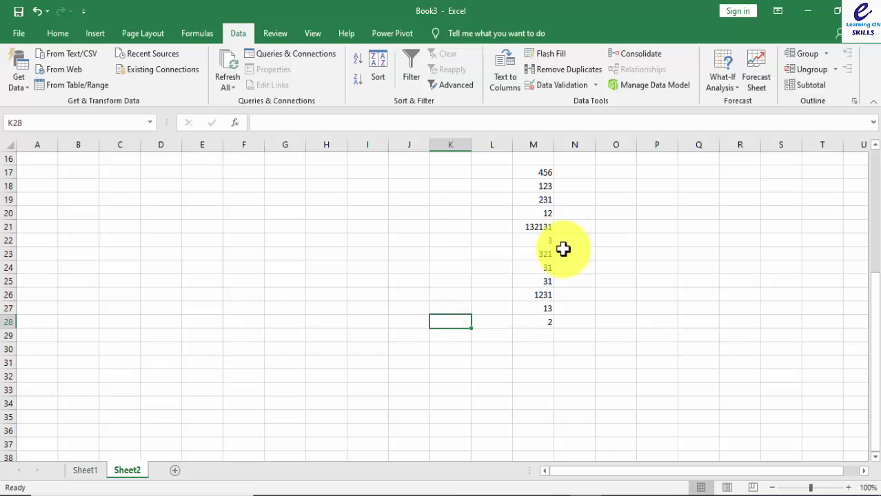
# Add a new Sheet3 after Sheet2 and close the Data Validation settings unchanged.
pyautogui.click(175, 470)
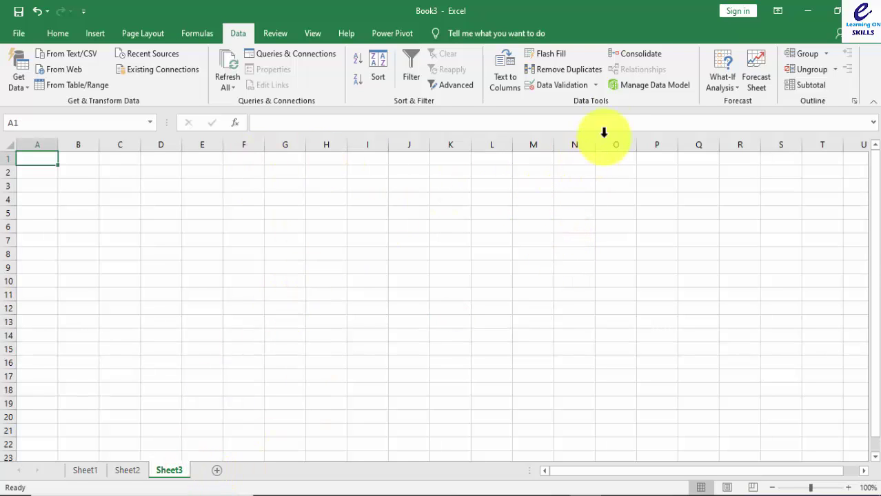
pyautogui.click(564, 84)
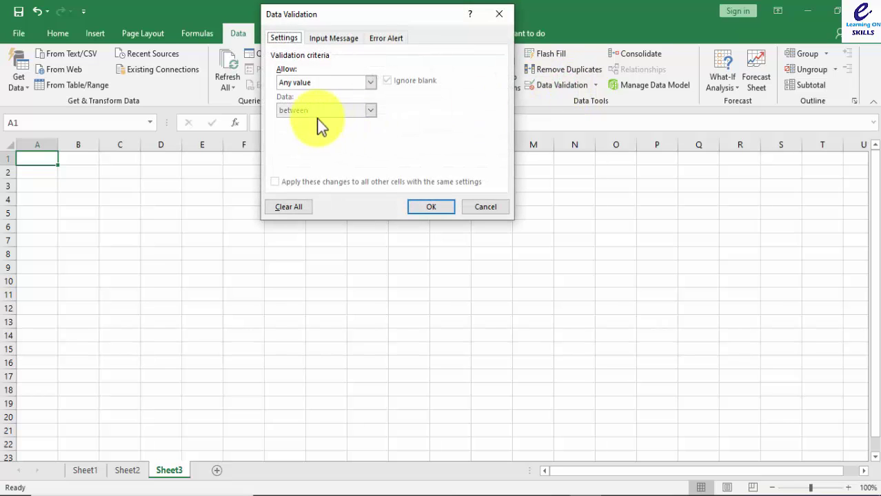
pyautogui.click(428, 207)
pyautogui.click(407, 216)
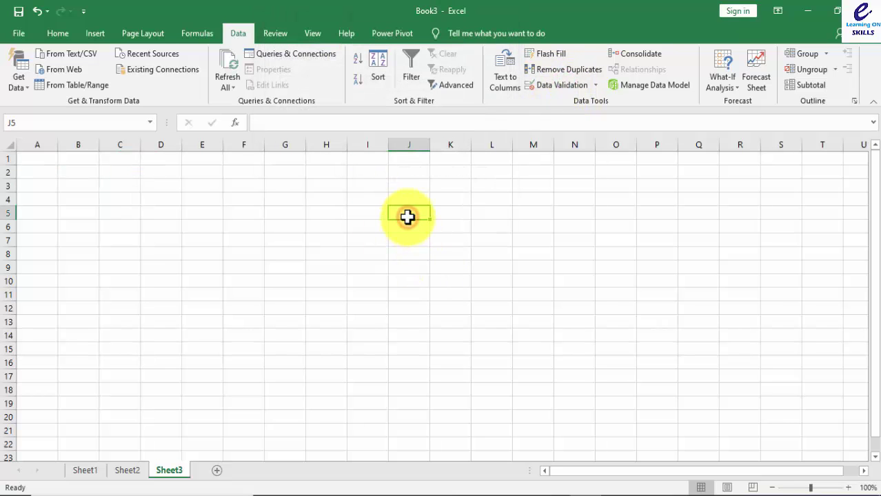
# Give I5 a List validation using the named number range as its source.
pyautogui.click(354, 211)
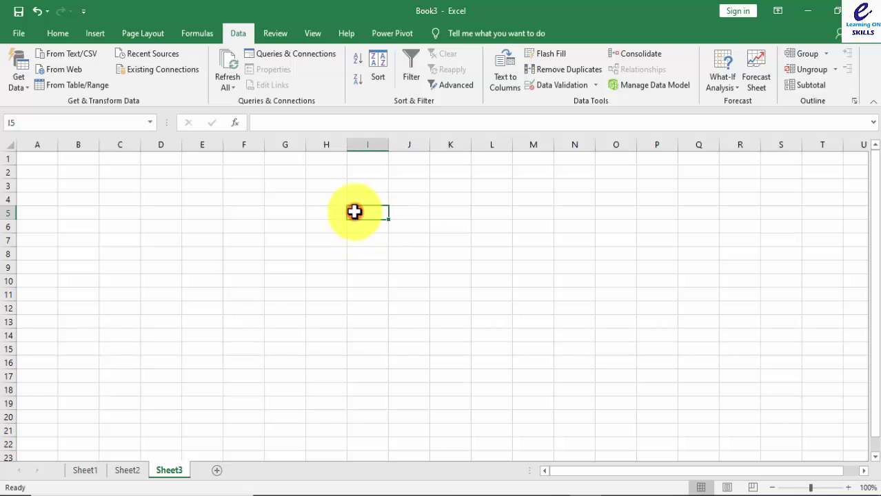
pyautogui.click(563, 85)
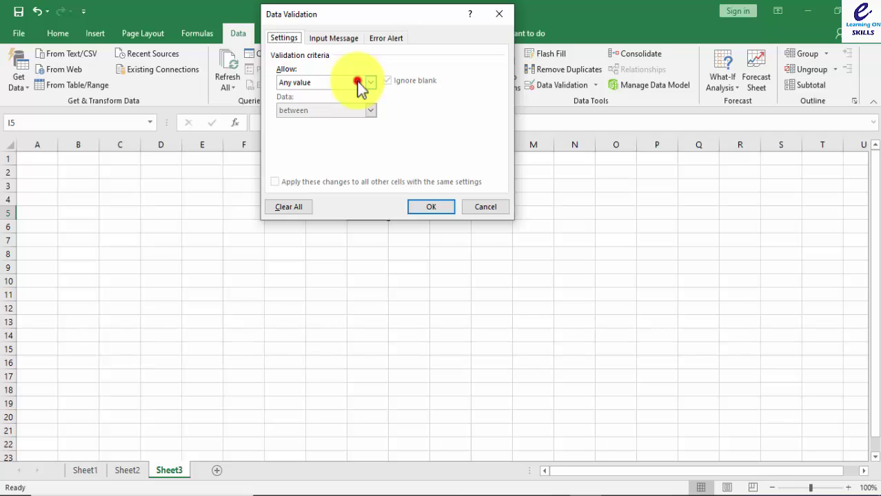
pyautogui.click(358, 82)
pyautogui.click(298, 124)
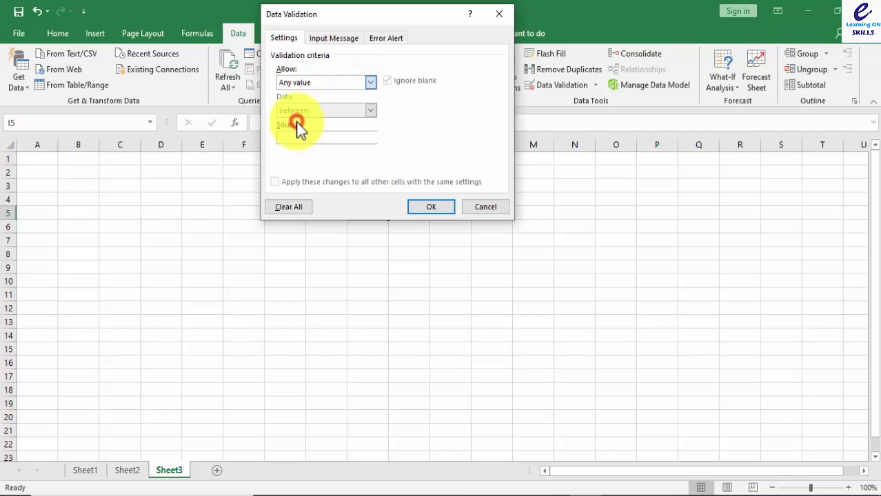
pyautogui.click(307, 135)
pyautogui.write('=fc')
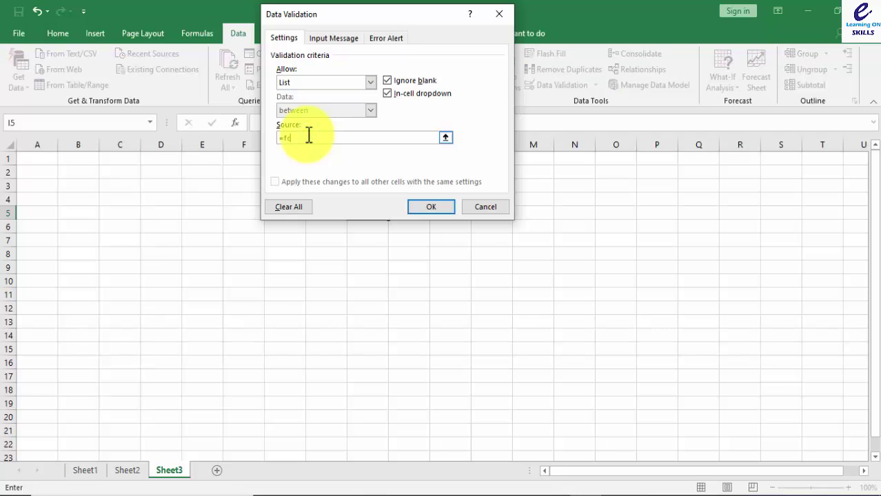
pyautogui.write('a')
pyautogui.click(429, 207)
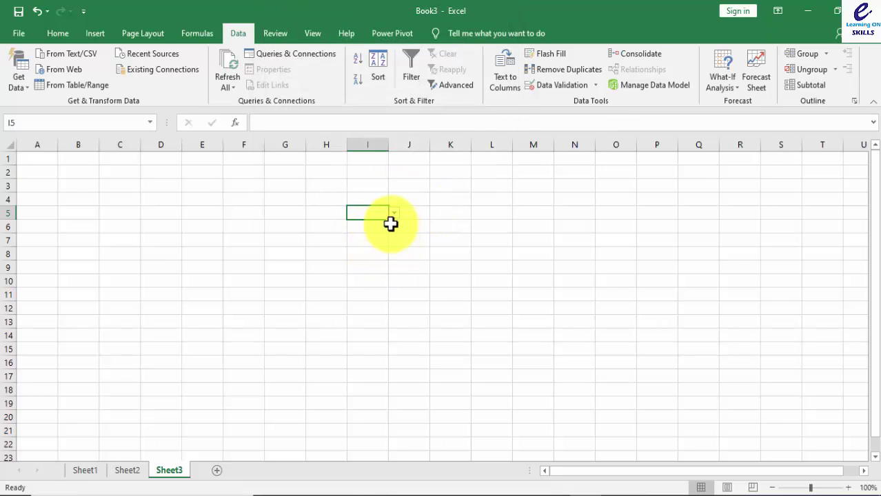
# Copy I5's drop-down down column I, pick 123, 12, 12 for I5:I7, then go to Sheet1.
pyautogui.moveTo(388, 219); pyautogui.dragTo(390, 390)
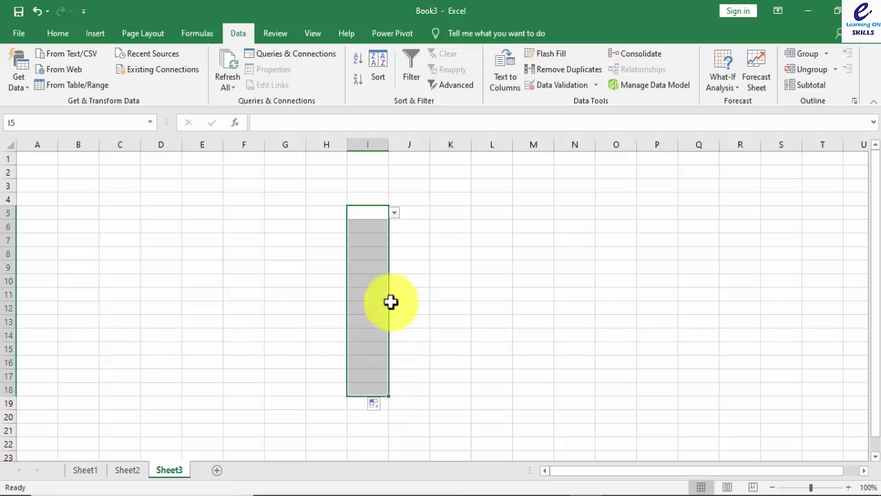
pyautogui.click(372, 216)
pyautogui.click(393, 216)
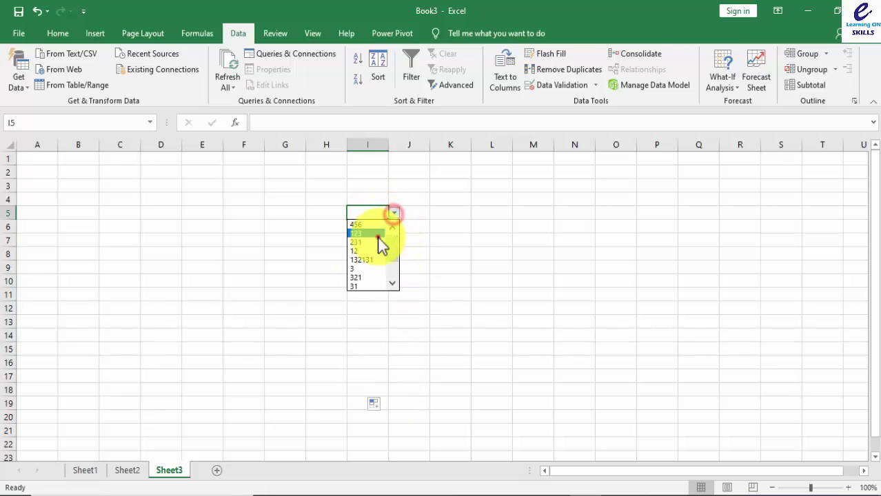
pyautogui.click(377, 230)
pyautogui.click(374, 228)
pyautogui.click(395, 227)
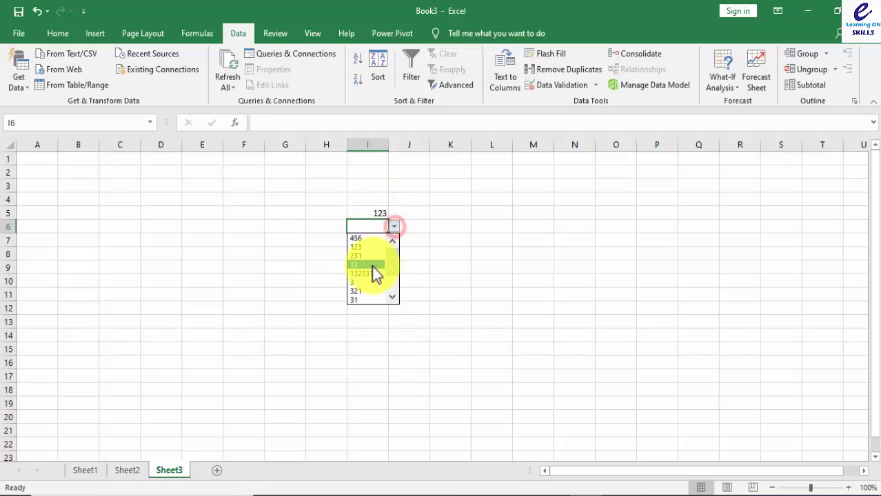
pyautogui.click(372, 269)
pyautogui.click(373, 245)
pyautogui.click(394, 241)
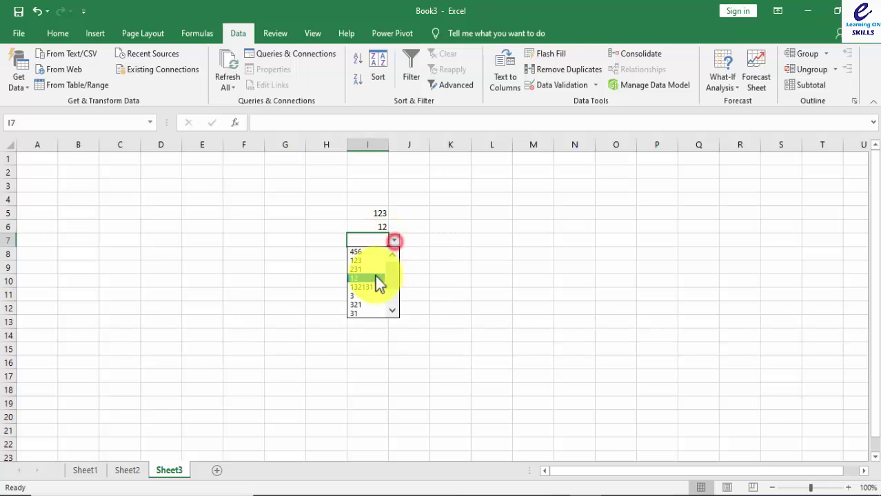
pyautogui.click(378, 281)
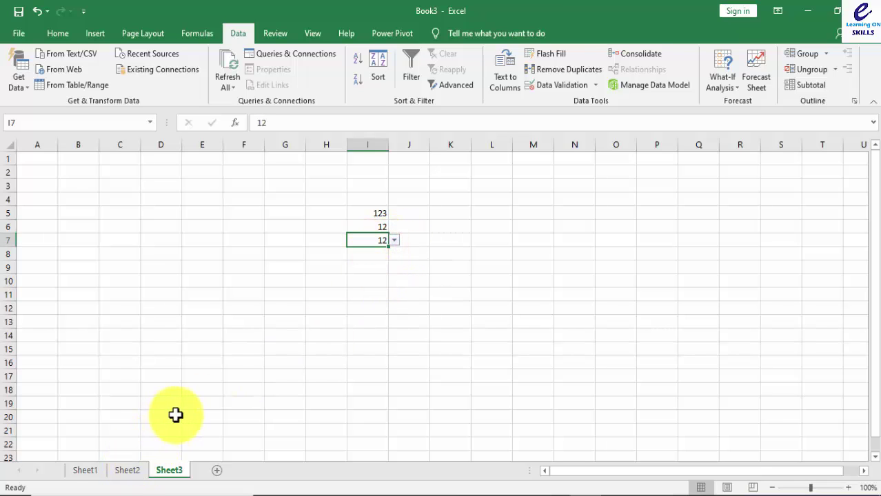
pyautogui.click(137, 470)
pyautogui.click(99, 472)
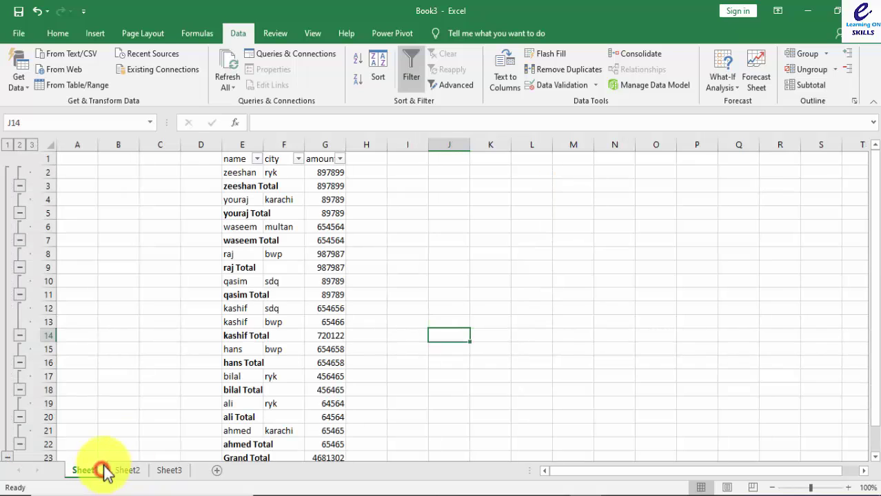
# Open and close the city column's filter options without changes.
pyautogui.click(298, 158)
pyautogui.click(428, 200)
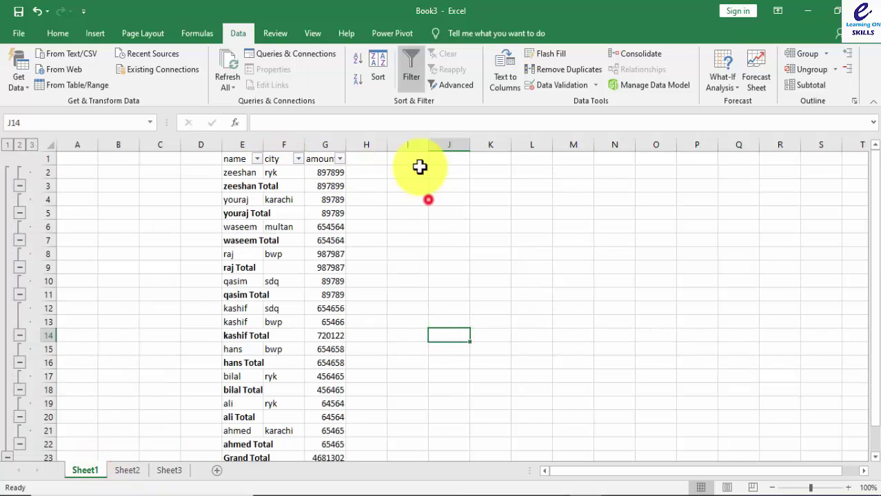
pyautogui.click(412, 68)
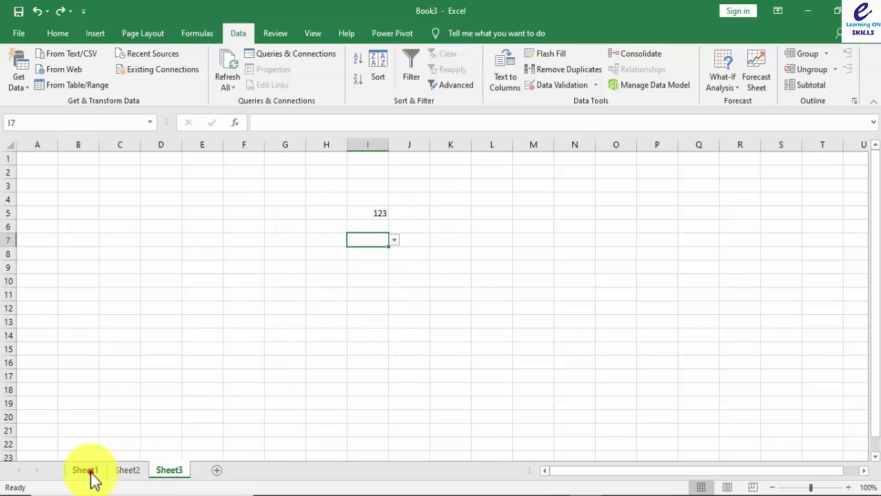
# Name the Sheet1 city cells F3:F23 via the Name Box, then select M4 on Sheet3.
pyautogui.click(85, 470)
pyautogui.click(283, 268)
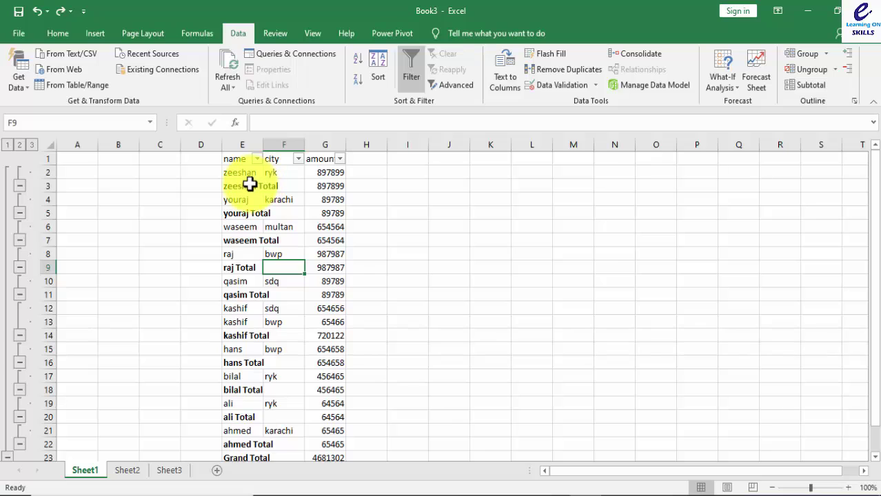
pyautogui.moveTo(280, 186); pyautogui.dragTo(274, 454)
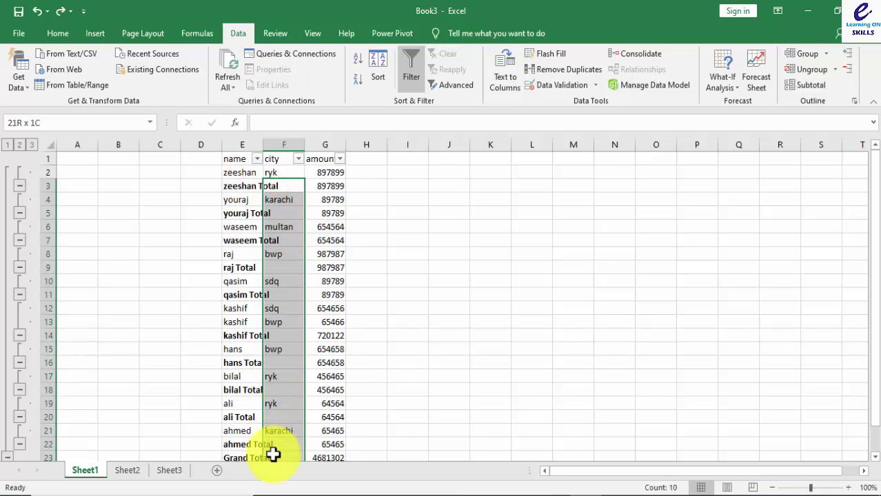
pyautogui.click(52, 119)
pyautogui.write('saad')
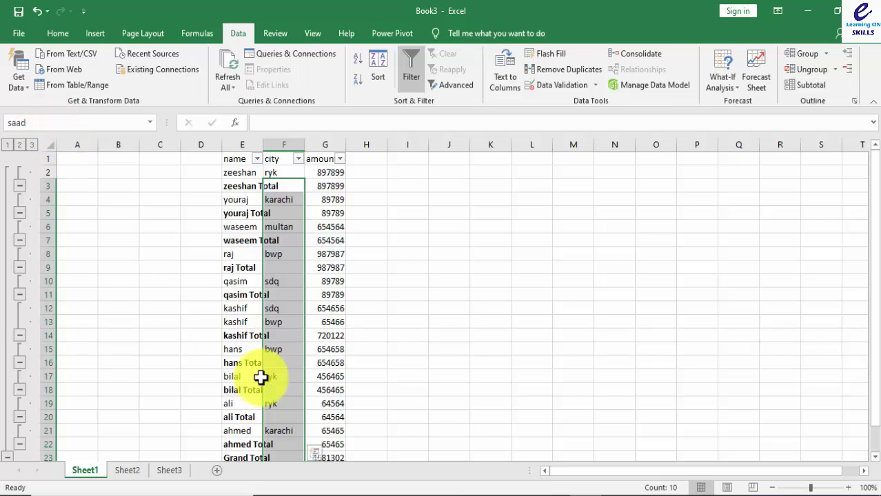
pyautogui.click(172, 471)
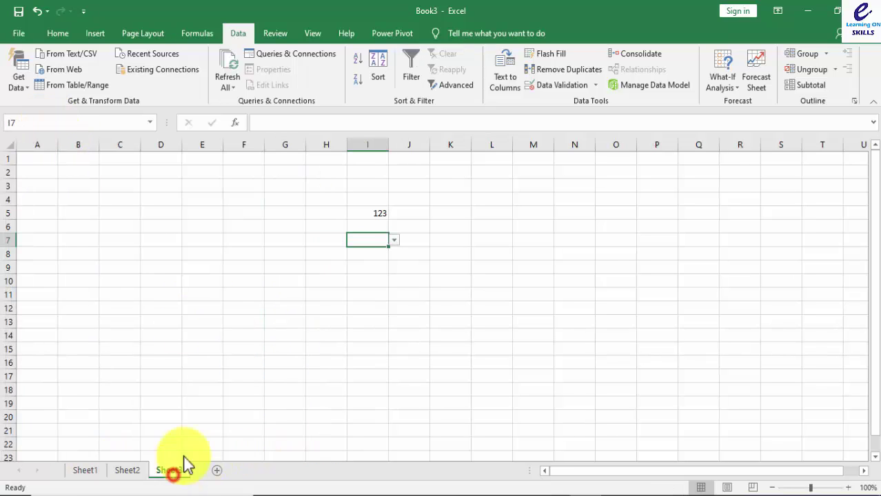
pyautogui.click(544, 201)
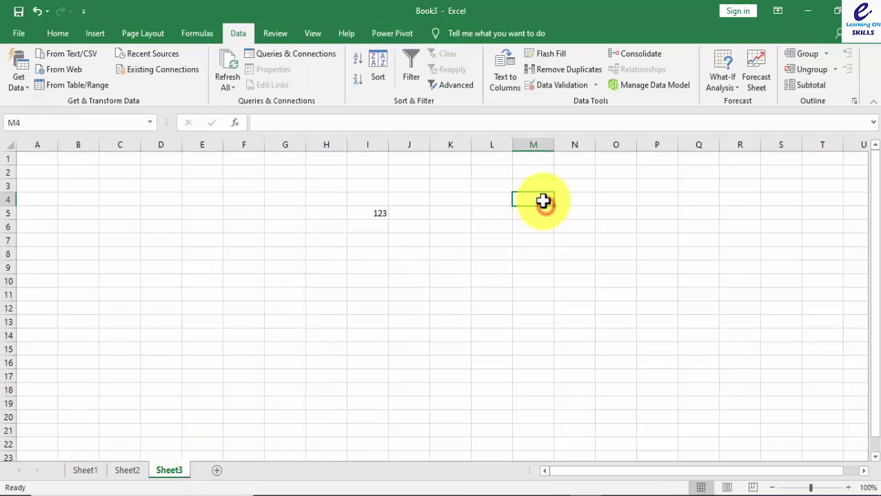
# Give M4 a List validation rule whose source is the named city range from Sheet1.
pyautogui.click(554, 84)
pyautogui.click(307, 83)
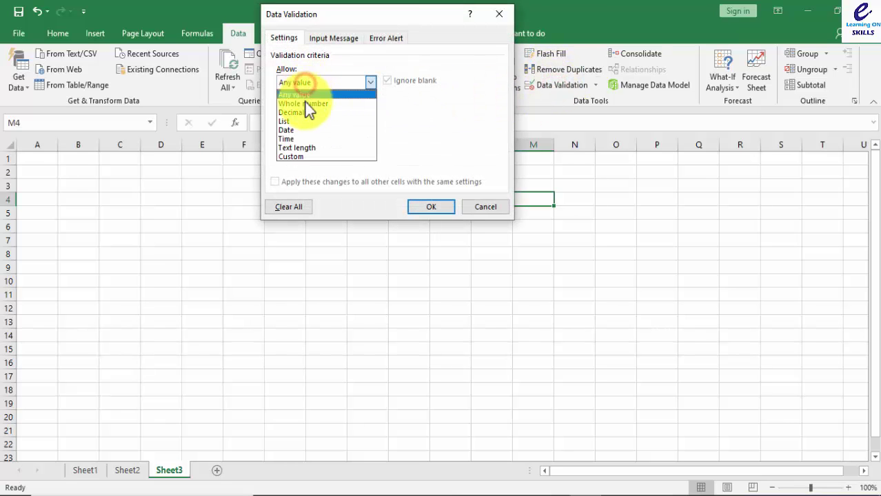
pyautogui.click(304, 121)
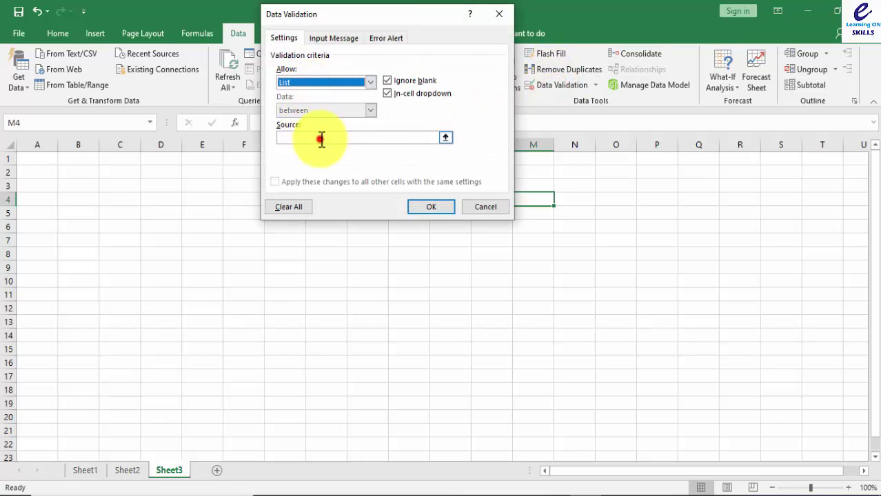
pyautogui.click(321, 139)
pyautogui.write('=sal')
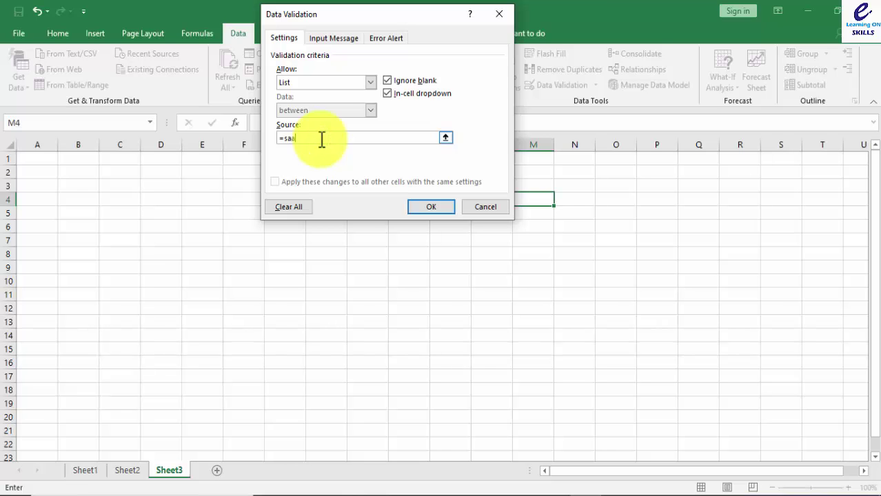
pyautogui.write('d')
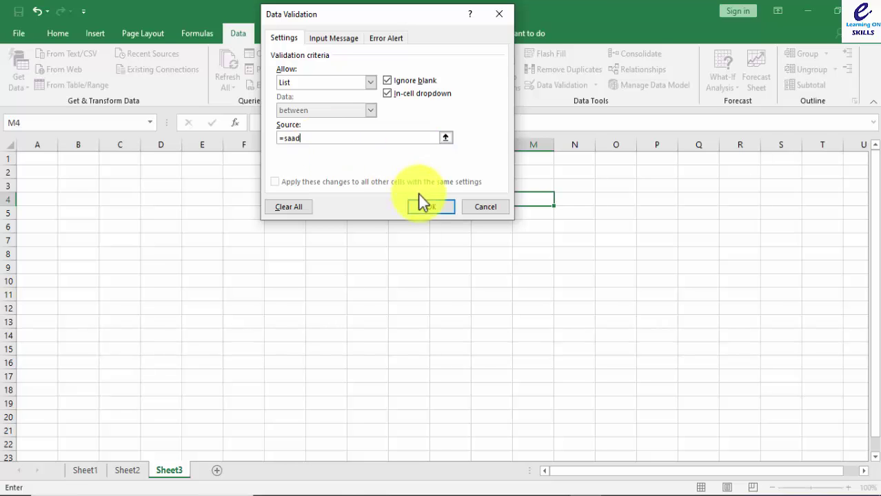
pyautogui.click(429, 207)
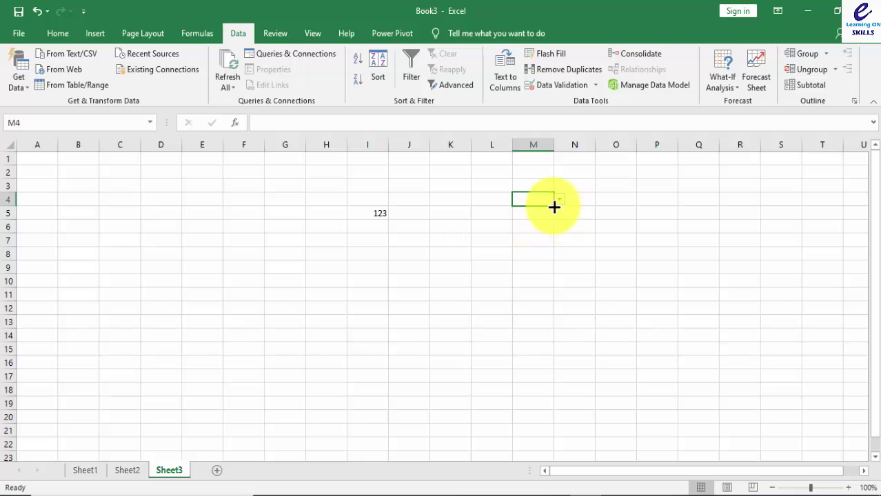
# Extend M4's city drop-down down column M to row 22 and pick karachi in M4.
pyautogui.moveTo(554, 205); pyautogui.dragTo(531, 444)
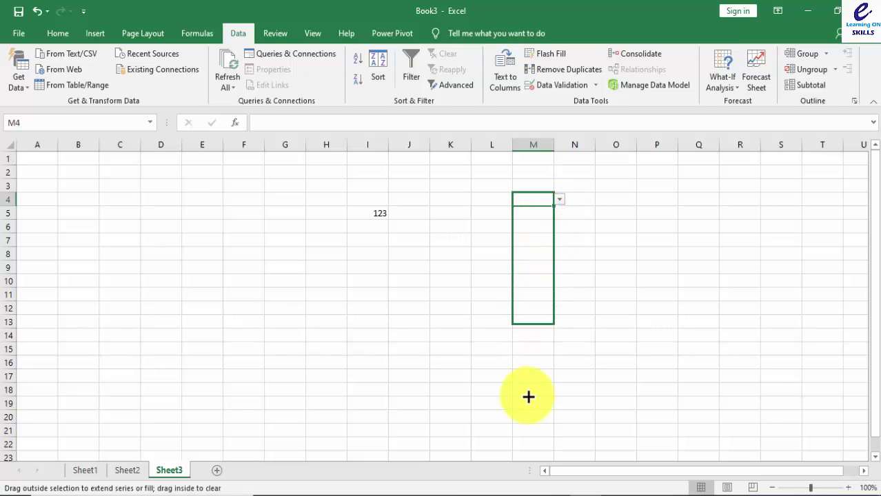
pyautogui.click(537, 204)
pyautogui.click(560, 200)
pyautogui.click(535, 217)
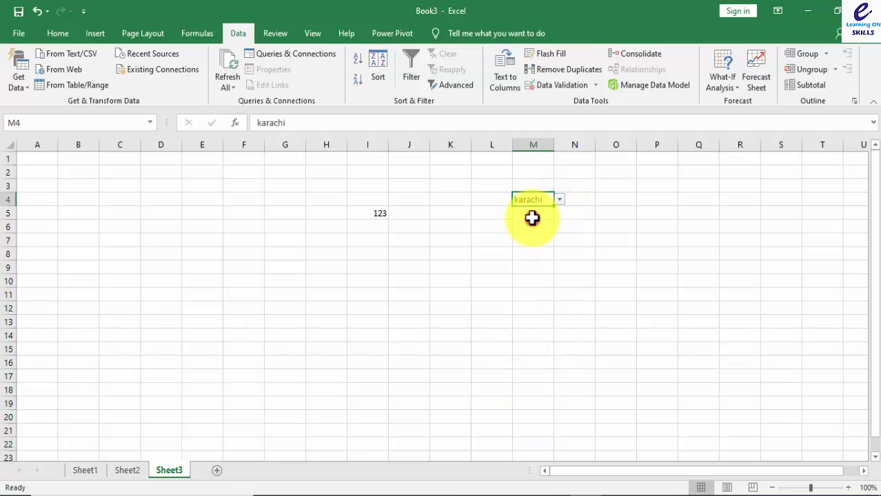
# Choose ryk for M5 and karachi for M6 from their city drop-downs.
pyautogui.click(533, 218)
pyautogui.click(558, 214)
pyautogui.click(557, 246)
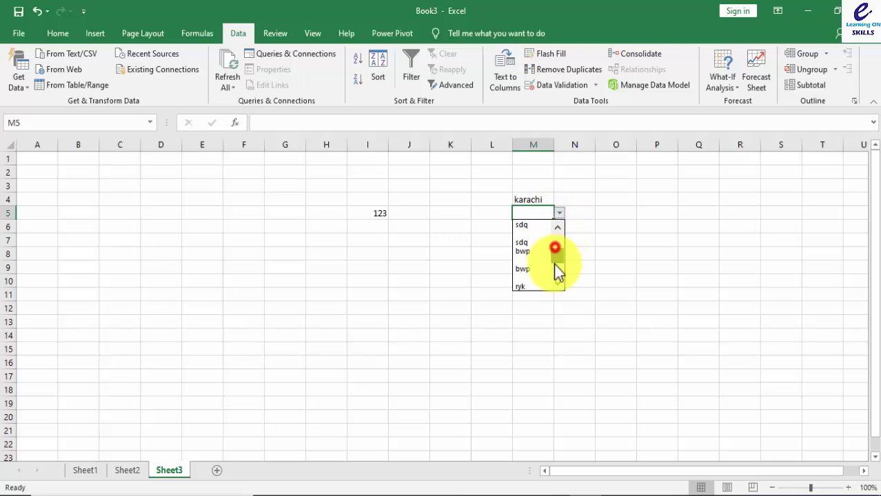
pyautogui.click(532, 268)
pyautogui.click(534, 231)
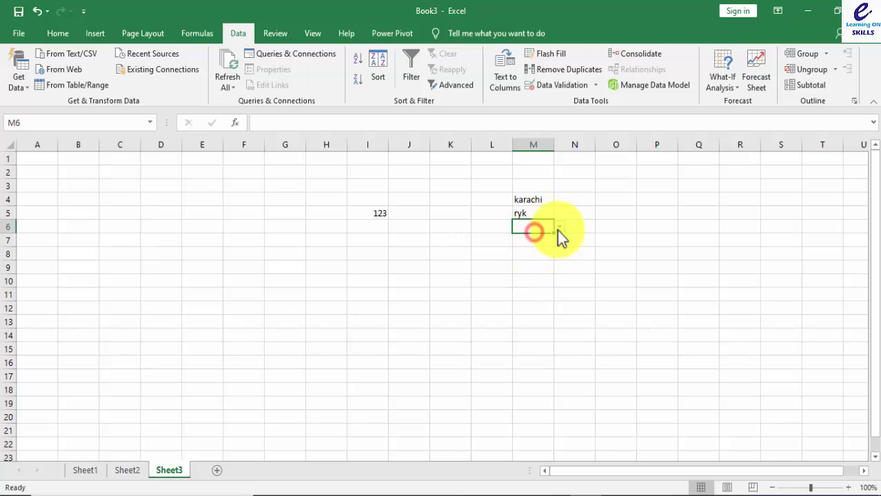
pyautogui.click(557, 227)
pyautogui.click(557, 259)
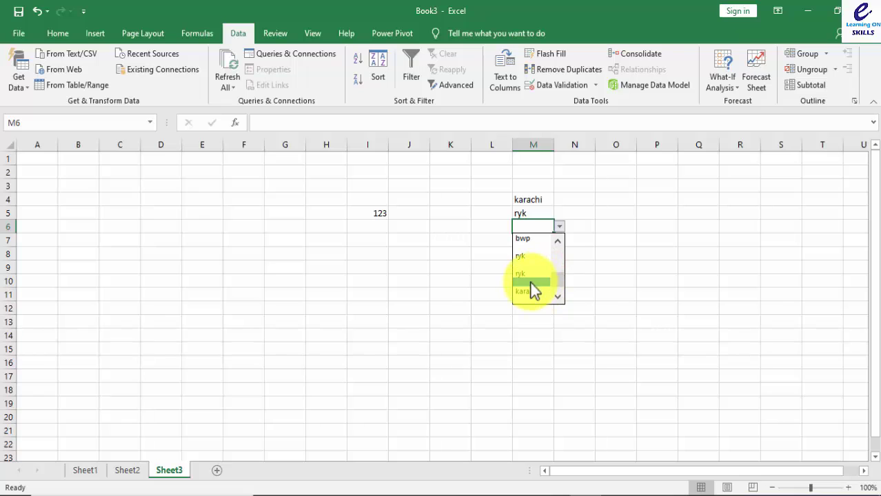
pyautogui.click(528, 291)
pyautogui.click(420, 258)
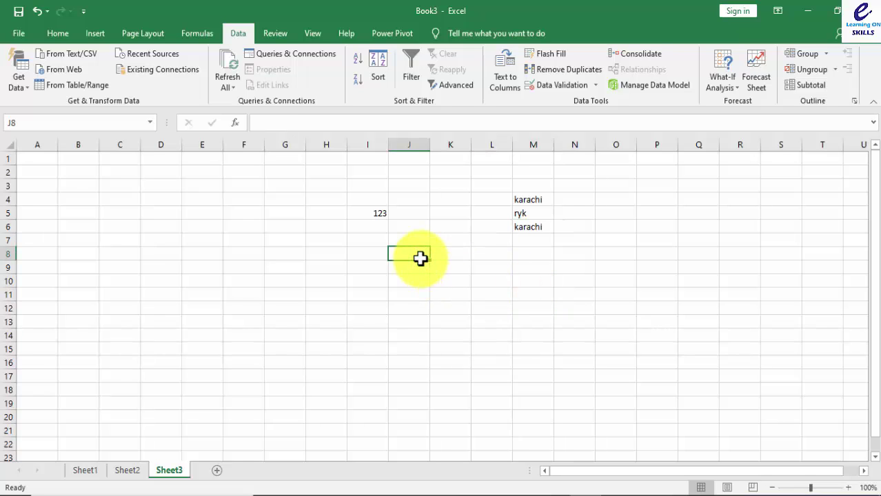